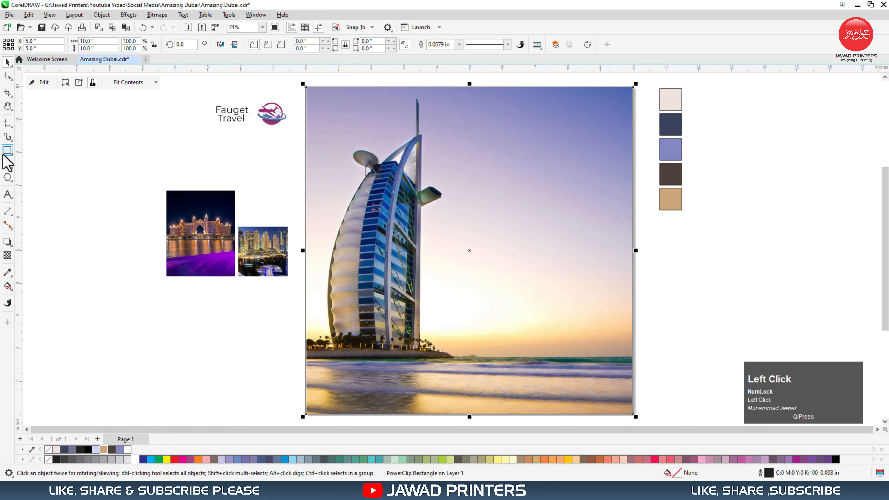
# Draw a rectangle about 6 by 10 inches over the right part of the photo and convert it to curves.
pyautogui.moveTo(633, 88); pyautogui.dragTo(438, 416)
pyautogui.press('space')
pyautogui.click(588, 45)
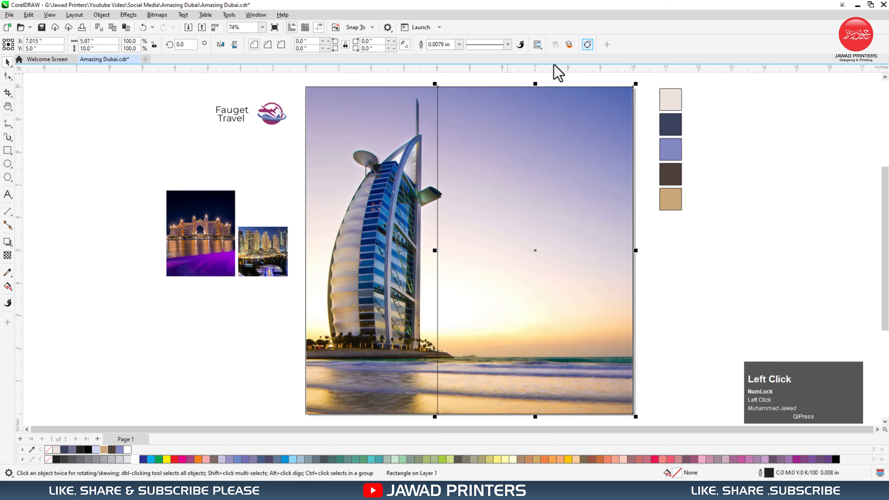
# Reshape the rectangle's left edge into a point toward the tower by adding a middle node and shifting both left corners inward.
pyautogui.press('F10')
pyautogui.moveTo(435, 85); pyautogui.dragTo(474, 86)
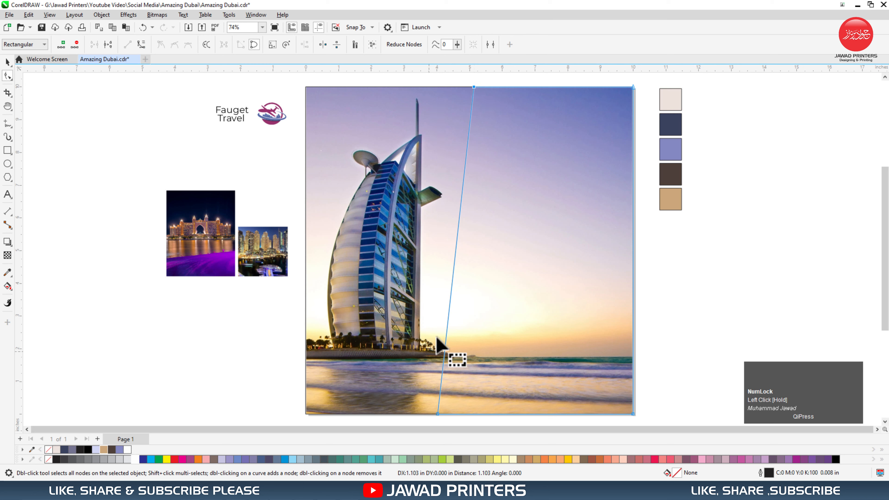
pyautogui.click(456, 259)
pyautogui.moveTo(456, 259); pyautogui.dragTo(433, 290)
pyautogui.moveTo(437, 414); pyautogui.dragTo(499, 414)
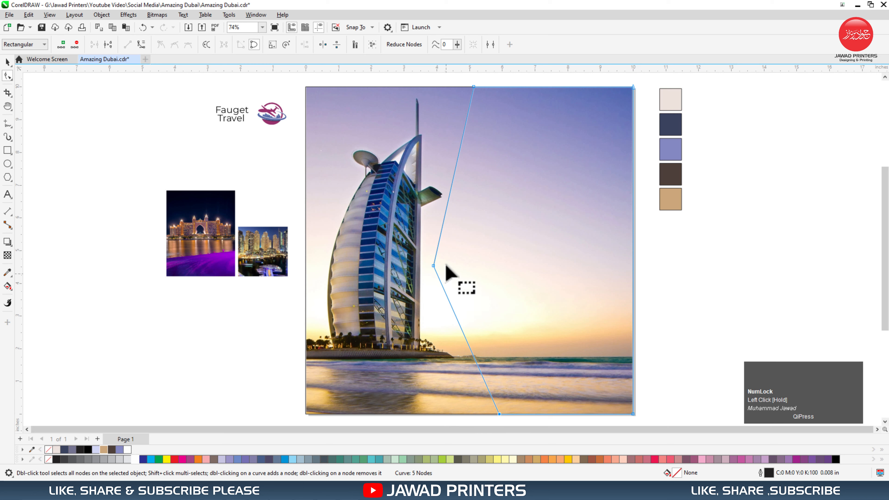
pyautogui.moveTo(474, 87); pyautogui.dragTo(492, 87)
pyautogui.press('space')
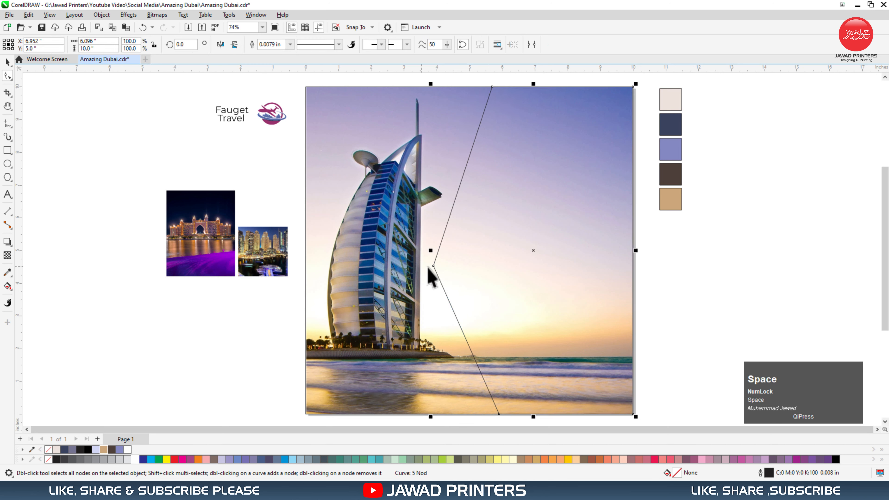
pyautogui.press('space')
pyautogui.moveTo(435, 266); pyautogui.dragTo(439, 266)
pyautogui.press('space')
pyautogui.click(739, 337)
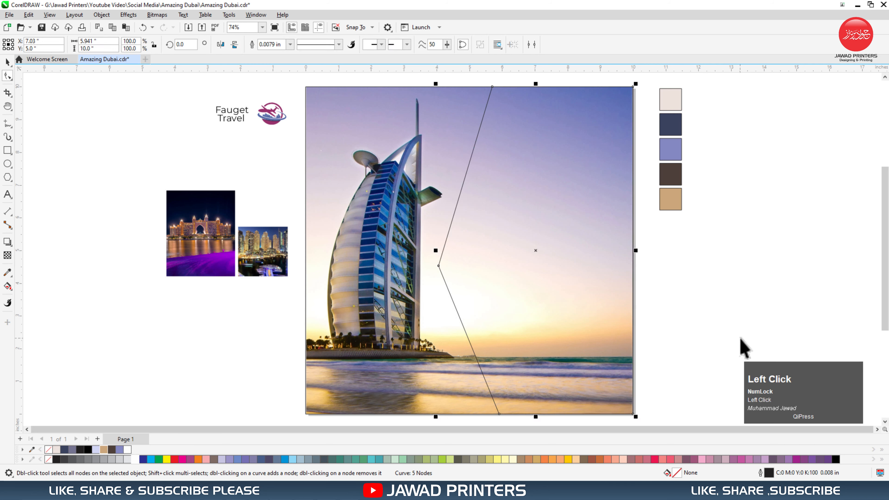
# Fill the pointed panel with the pale beige #EDE2DD and remove its outline.
pyautogui.click(583, 228)
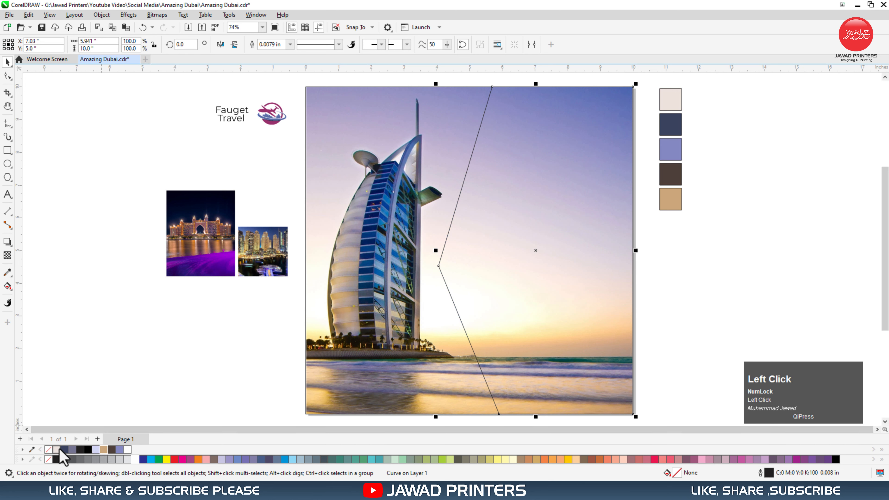
pyautogui.click(57, 450)
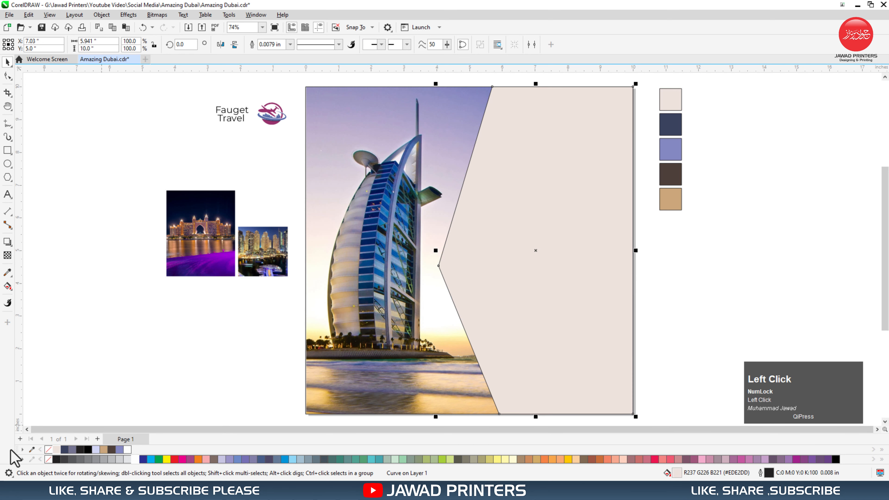
pyautogui.rightClick(49, 449)
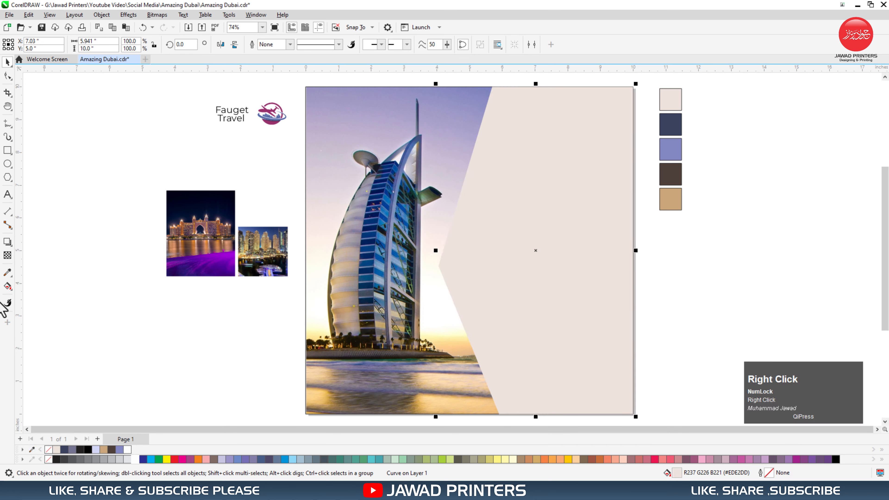
# Apply a uniform transparency of 12 to the beige panel.
pyautogui.click(7, 255)
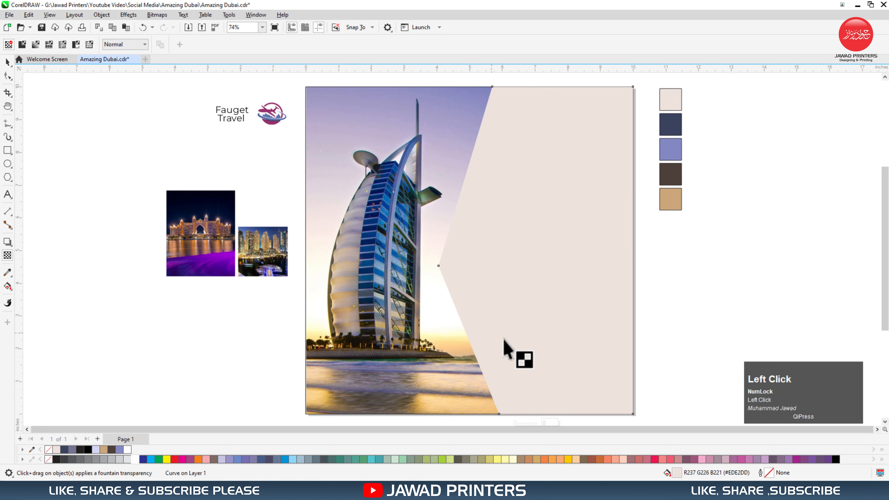
pyautogui.click(545, 409)
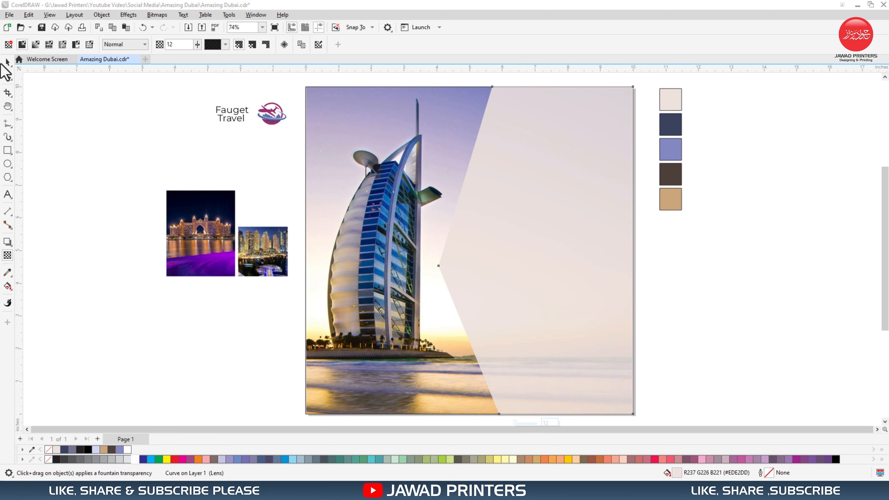
pyautogui.click(7, 62)
pyautogui.click(135, 269)
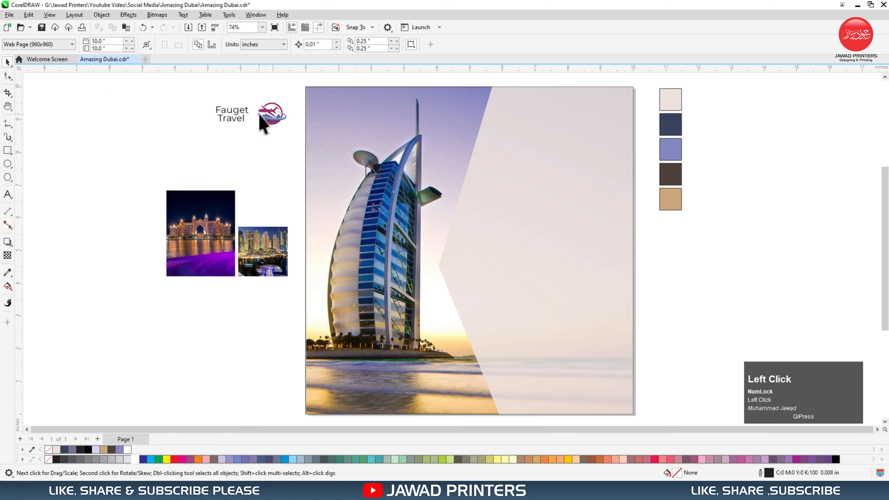
# Place the Fauget Travel logo in the panel's upper right corner and bring it to the front.
pyautogui.click(521, 177)
pyautogui.rightClick(521, 174)
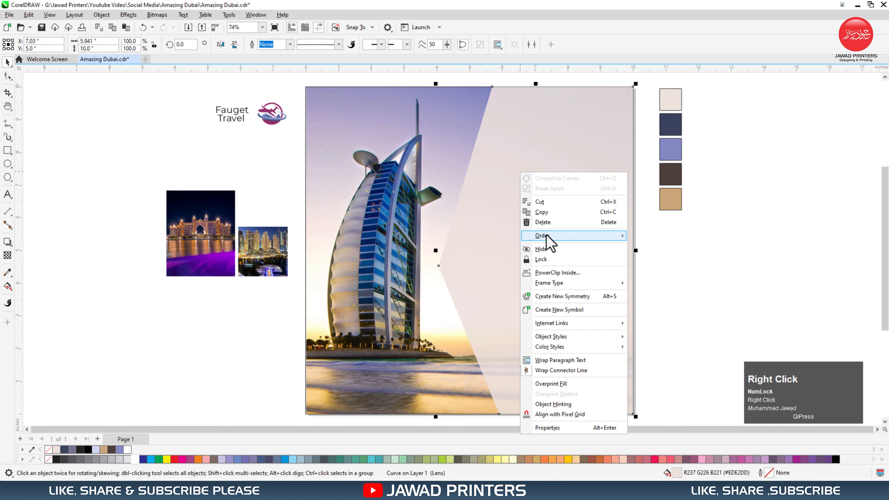
pyautogui.click(272, 115)
pyautogui.moveTo(272, 115); pyautogui.dragTo(615, 109)
pyautogui.hotkey('shift', 'pageup')
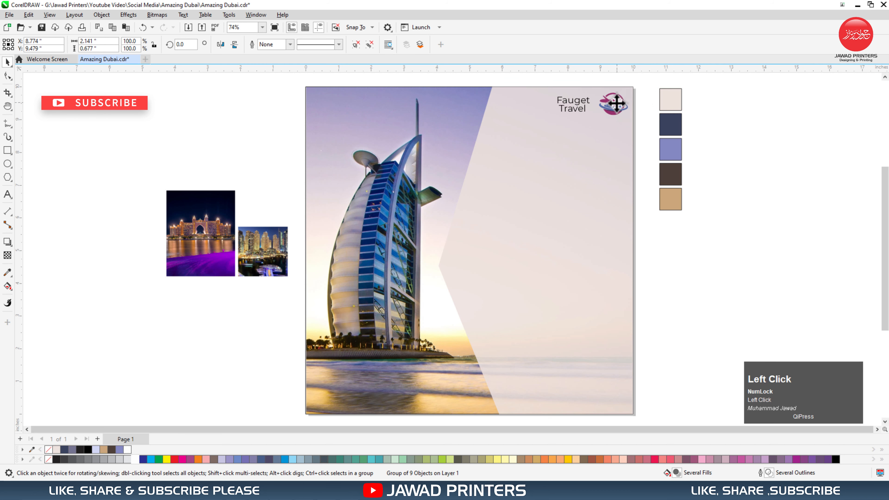
pyautogui.moveTo(614, 107); pyautogui.dragTo(609, 108)
pyautogui.click(647, 81)
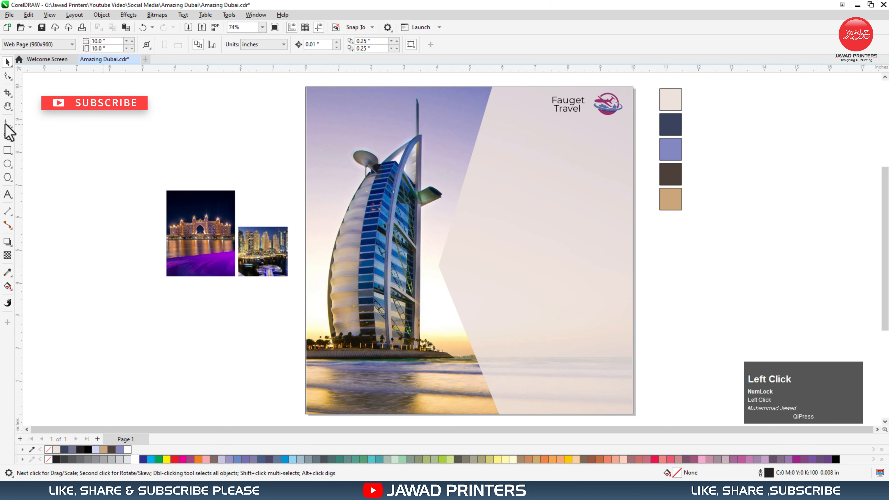
# Draw a square about 1.75 inches wide beside the page and rotate it to 330 degrees.
pyautogui.click(10, 152)
pyautogui.moveTo(210, 95); pyautogui.dragTo(268, 153)
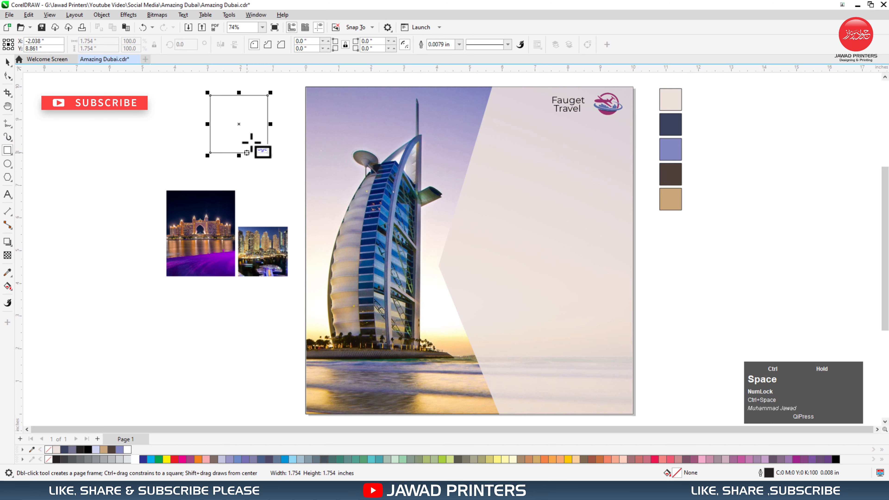
pyautogui.press('space')
pyautogui.click(267, 99)
pyautogui.moveTo(268, 91); pyautogui.dragTo(277, 112)
pyautogui.click(237, 136)
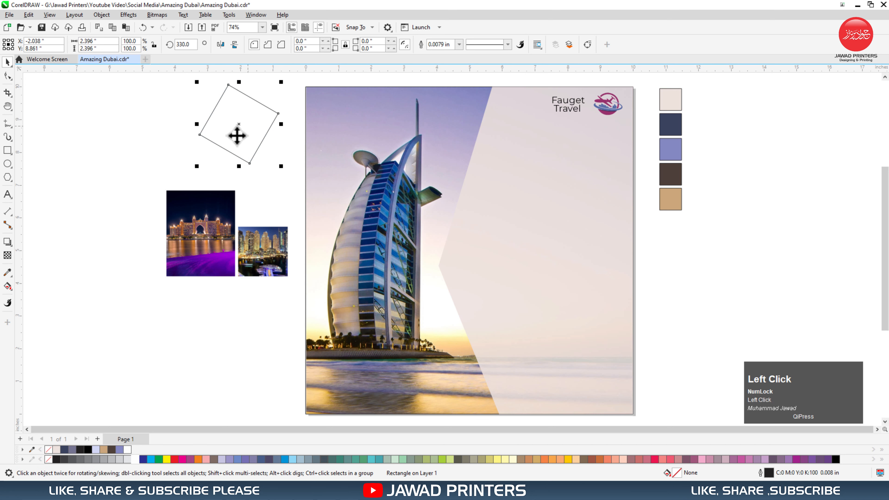
# Apply a linear fountain fill from dark navy to periwinkle to the rotated square and remove its outline.
pyautogui.click(7, 286)
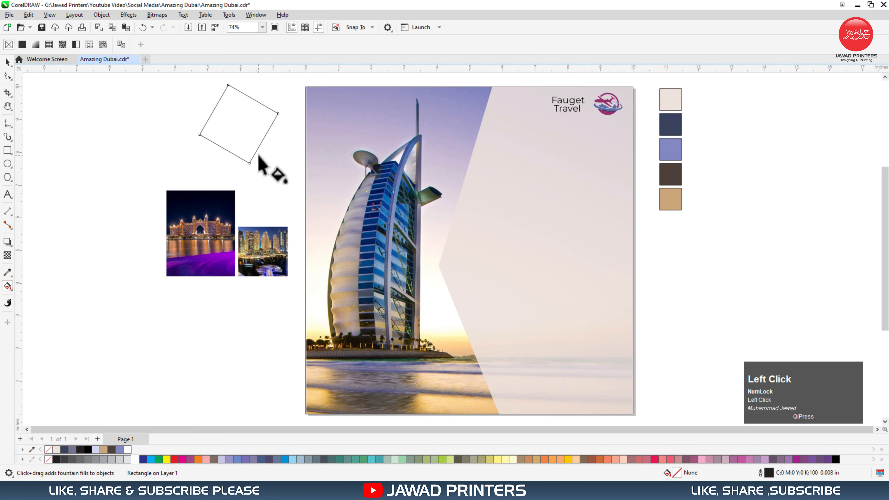
pyautogui.moveTo(248, 150); pyautogui.dragTo(234, 101)
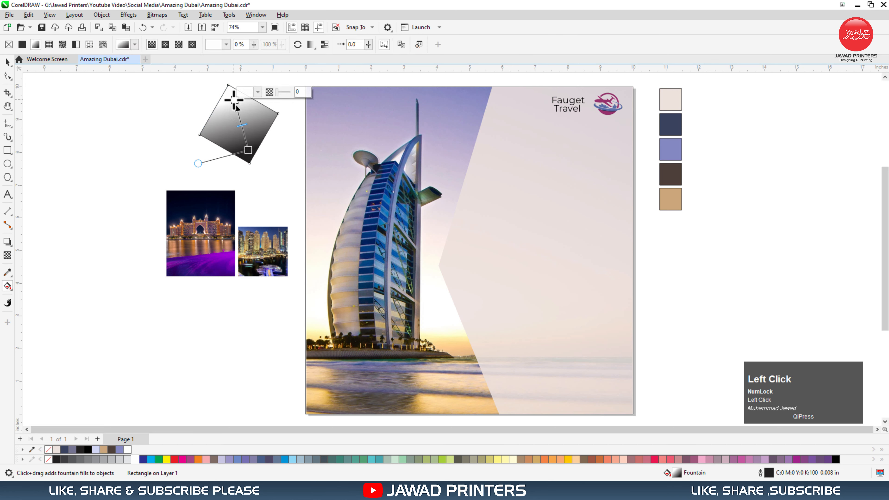
pyautogui.click(119, 449)
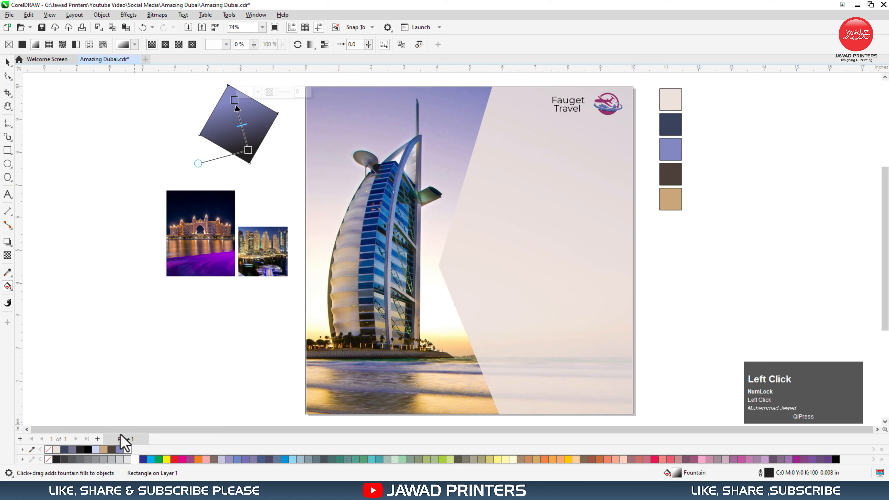
pyautogui.click(248, 149)
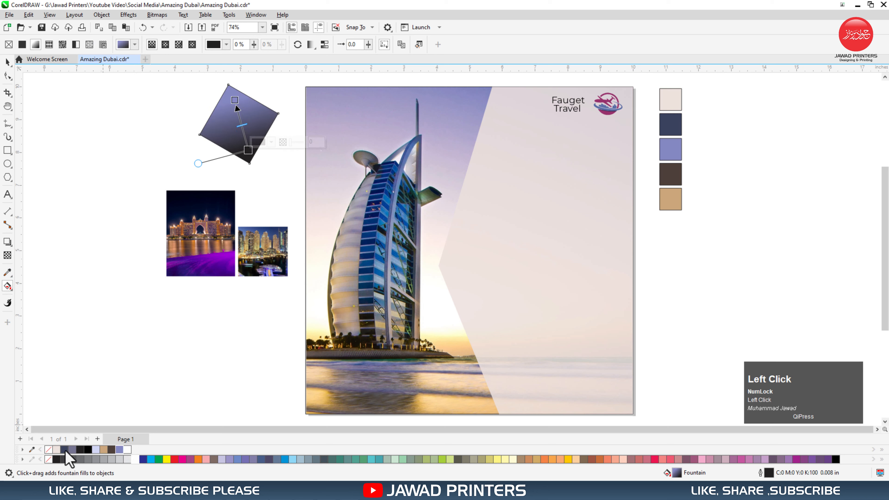
pyautogui.click(65, 450)
pyautogui.press('space')
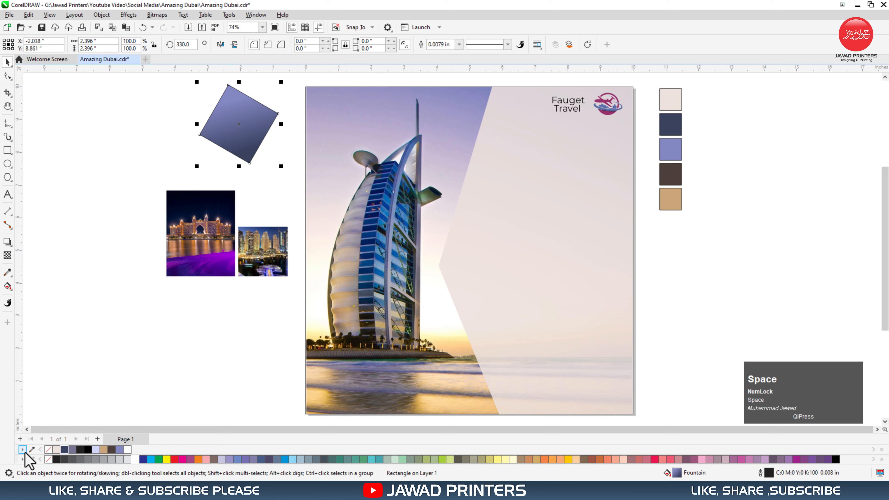
pyautogui.rightClick(49, 450)
# Move the gradient square onto the page's upper left corner and place a copy over the panel's upper slanted edge.
pyautogui.moveTo(232, 119); pyautogui.dragTo(472, 175)
pyautogui.rightClick(472, 174)
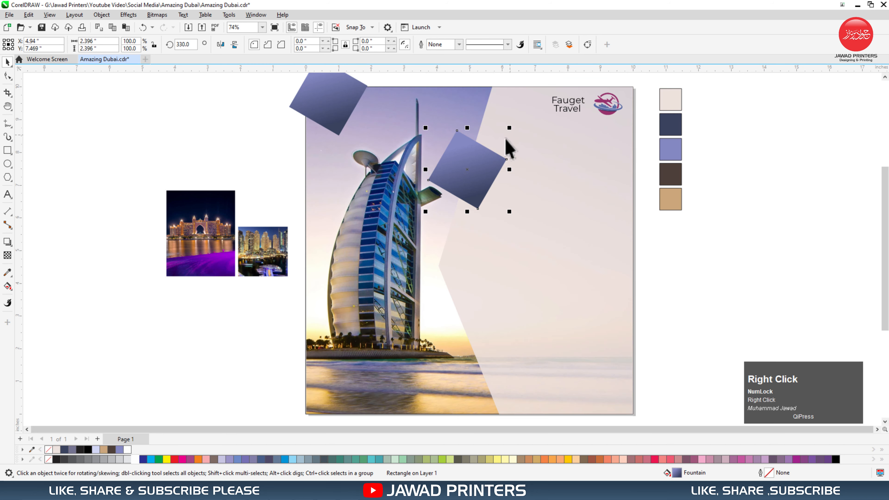
pyautogui.click(505, 134)
pyautogui.click(508, 123)
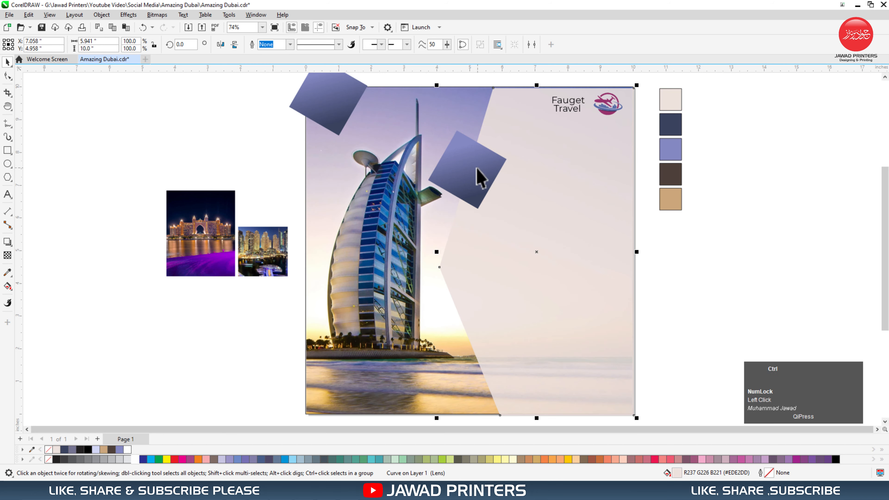
# Rotate the copied square to 300 degrees and shrink it proportionally to about 1.37 inches overall.
pyautogui.click(484, 167)
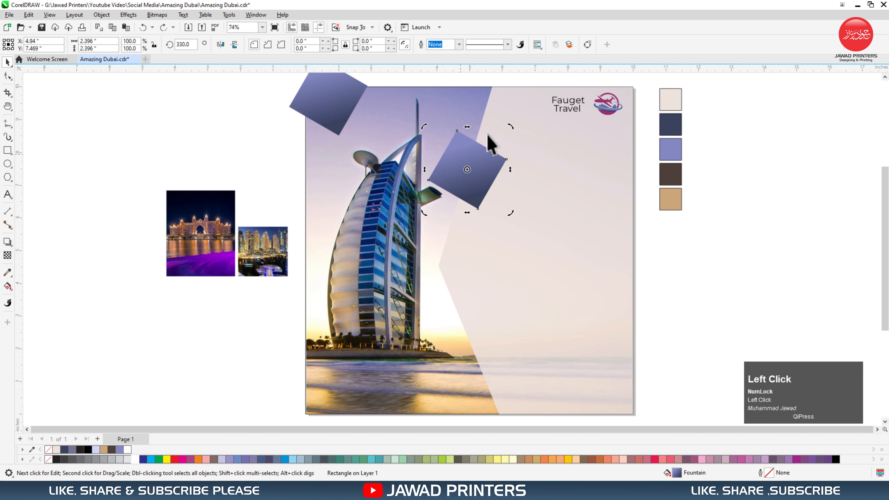
pyautogui.moveTo(512, 126); pyautogui.dragTo(527, 159)
pyautogui.click(480, 166)
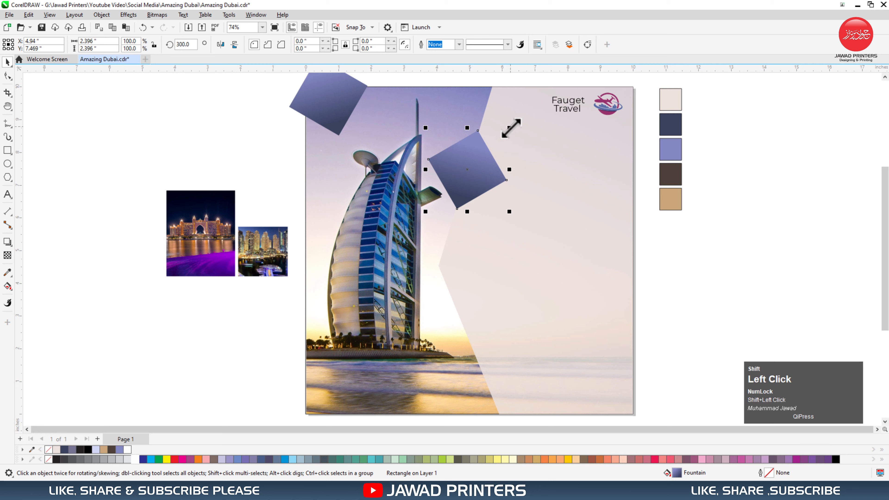
pyautogui.moveTo(511, 129); pyautogui.dragTo(493, 144)
# Redirect the small square's gradient and move the square onto the panel's slanted edge at about X 5.11, Y 7.7 inches.
pyautogui.press('g')
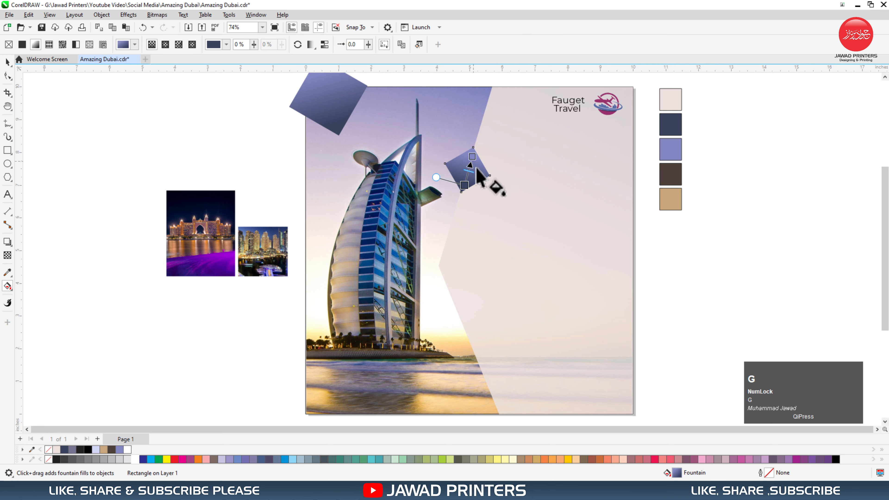
pyautogui.press('space')
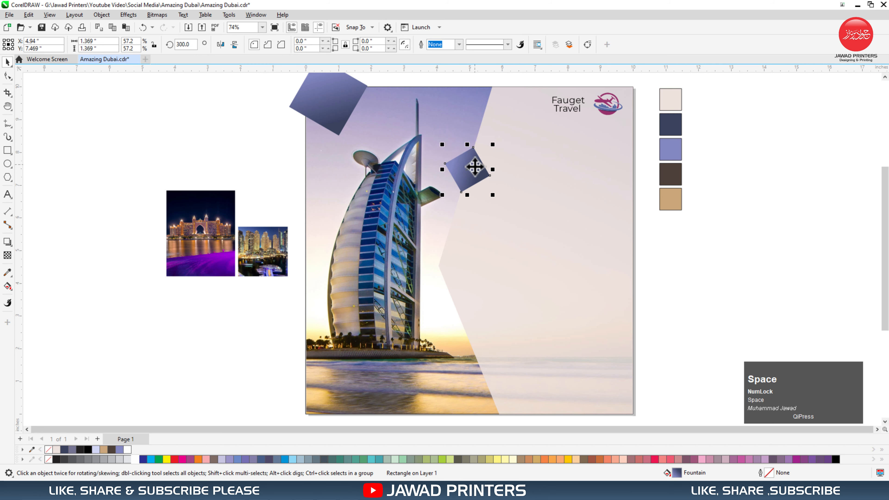
pyautogui.moveTo(475, 171); pyautogui.dragTo(480, 165)
# PowerClip the large corner square inside the tower photo's frame.
pyautogui.click(339, 89)
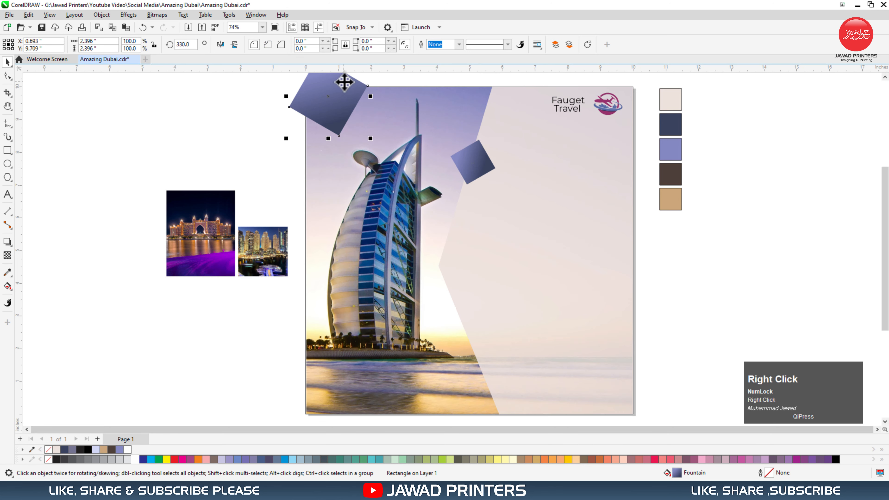
pyautogui.rightClick(344, 82)
pyautogui.click(369, 185)
pyautogui.click(367, 143)
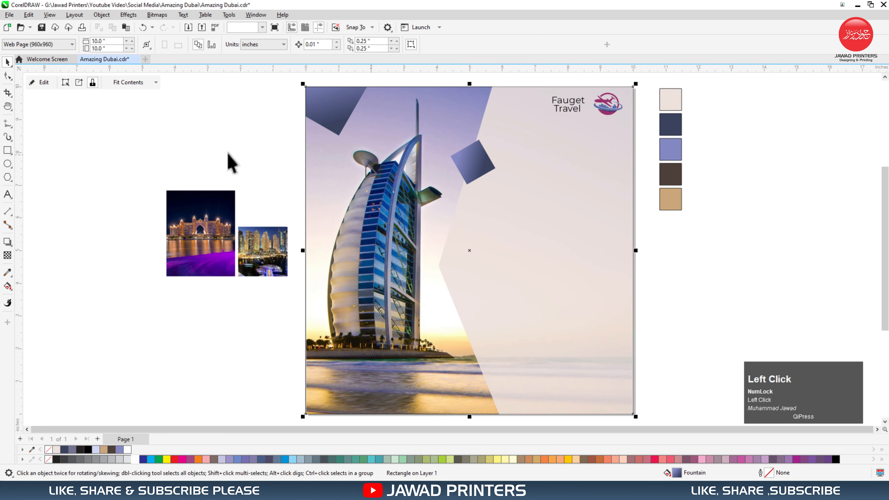
pyautogui.click(258, 138)
pyautogui.click(467, 157)
pyautogui.moveTo(498, 137); pyautogui.dragTo(498, 133)
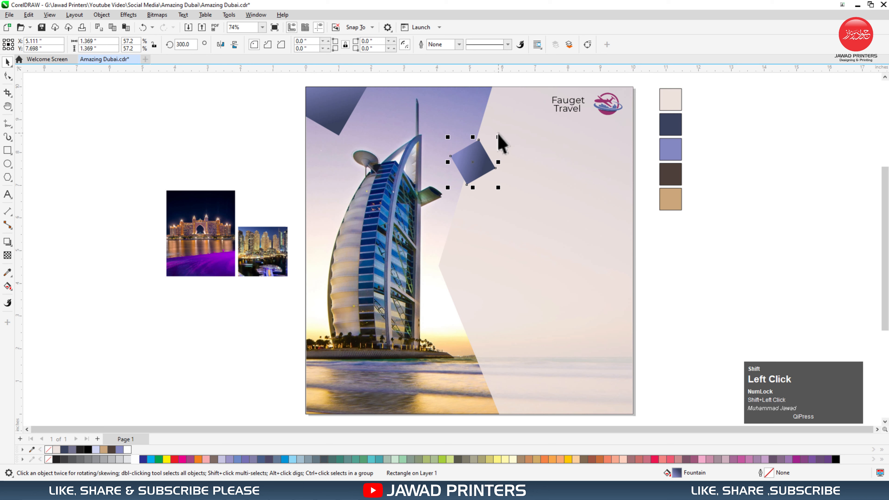
pyautogui.keyDown('shift'); pyautogui.click(500, 142); pyautogui.keyUp('shift')
pyautogui.click(722, 223)
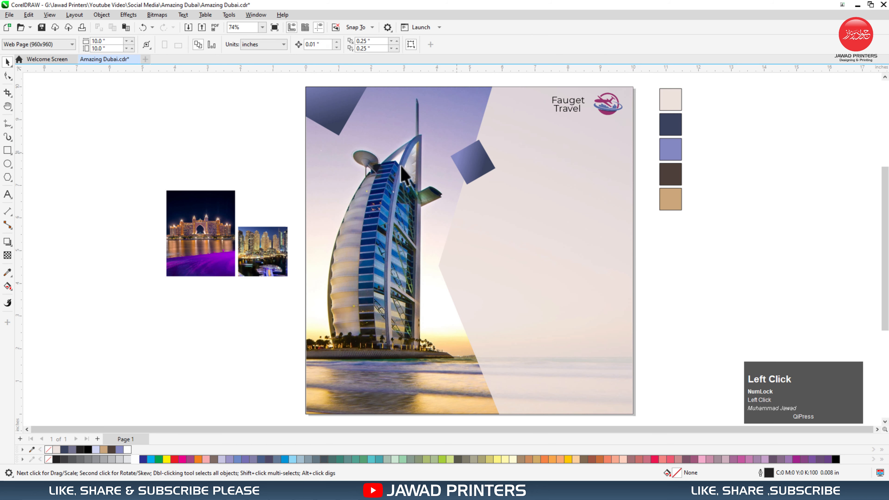
# Add the text "Amazing" on the beige panel.
pyautogui.click(8, 194)
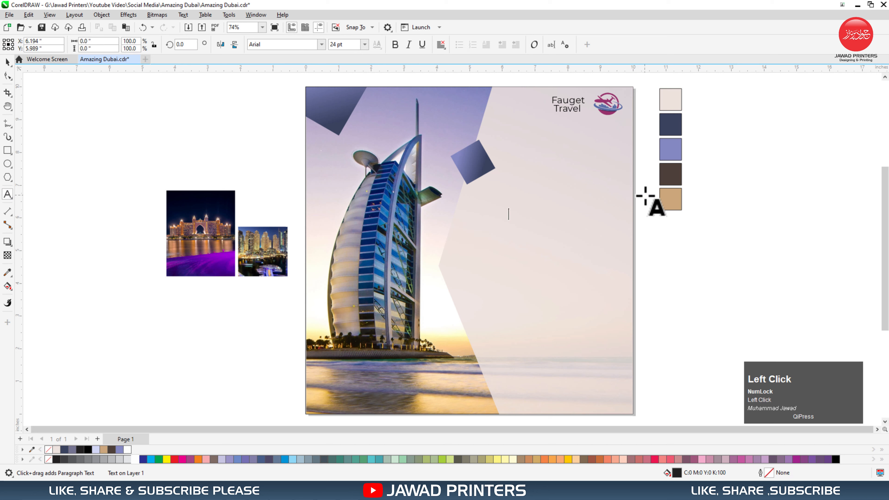
pyautogui.write('Am')
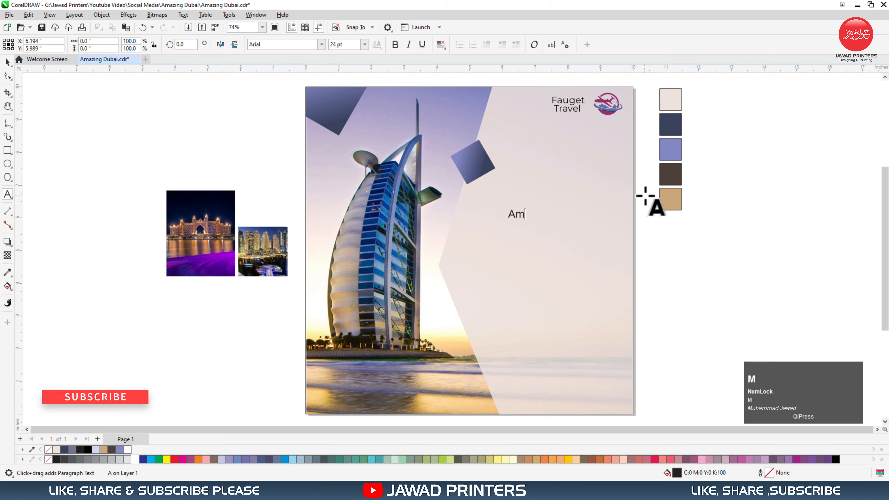
pyautogui.write('az')
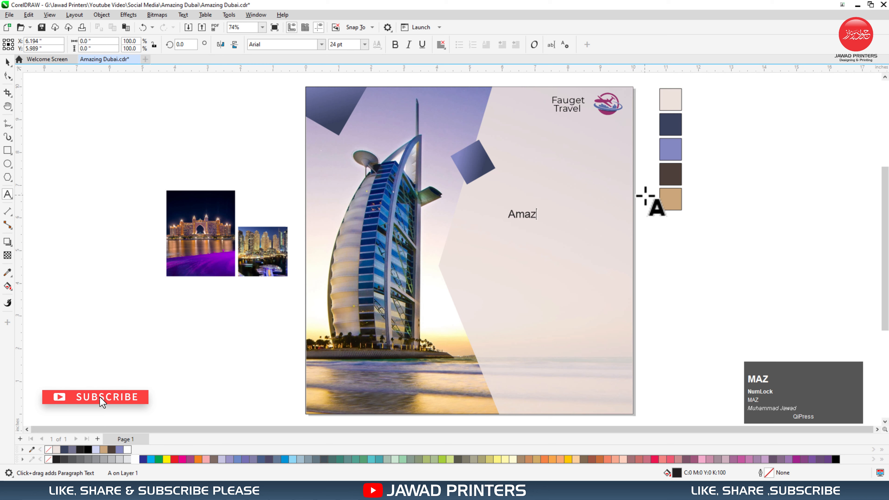
pyautogui.write('ing')
pyautogui.hotkey('ctrl', 'space')
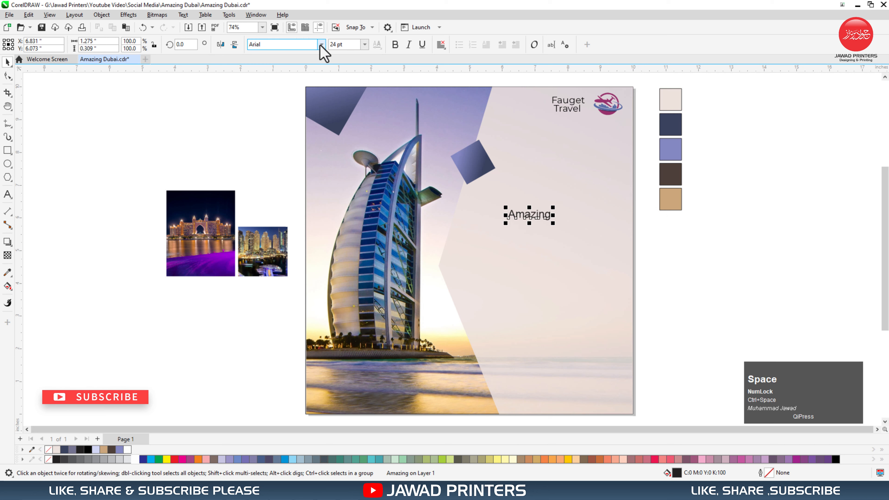
# Format "Amazing" in Montserrat SemiBold with a dark navy fill, positioned beneath the logo and enlarged to about 38.7 pt.
pyautogui.click(321, 44)
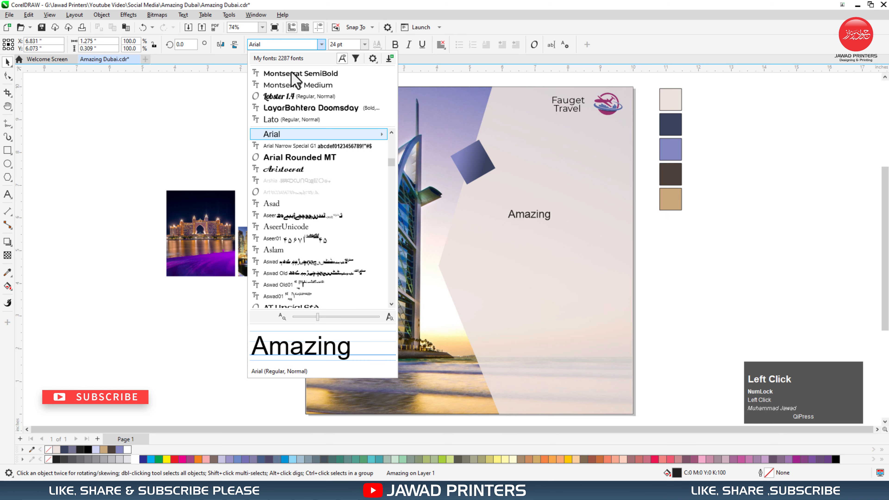
pyautogui.click(294, 74)
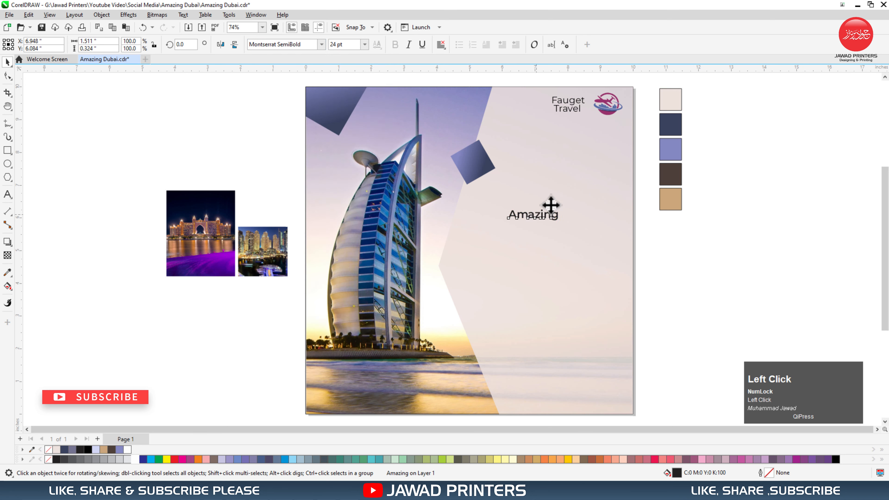
pyautogui.moveTo(551, 204); pyautogui.dragTo(615, 161)
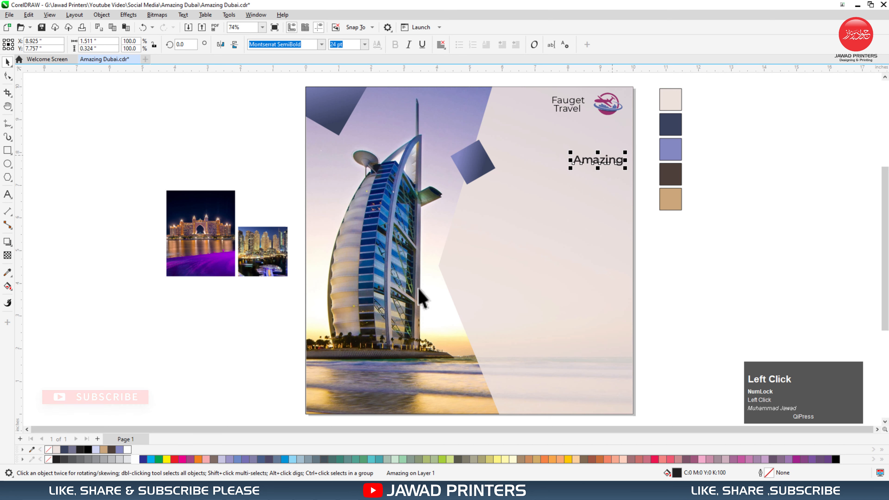
pyautogui.click(63, 449)
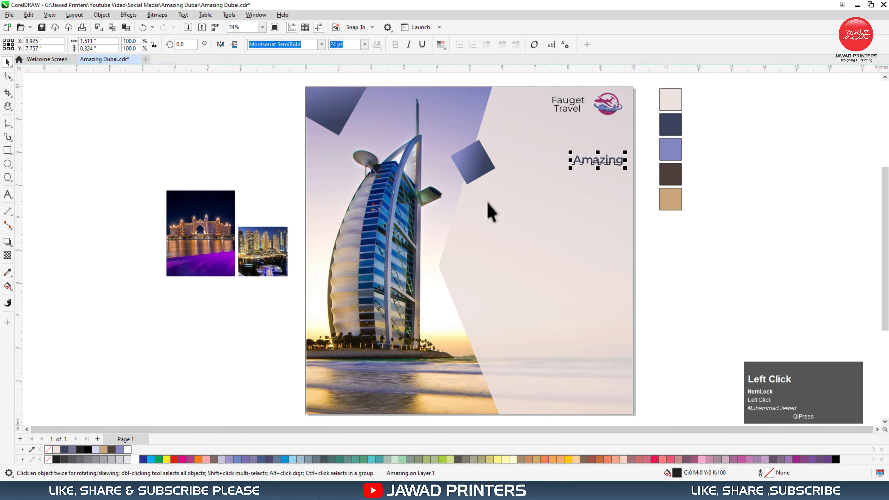
pyautogui.moveTo(570, 168)
pyautogui.mouseDown()
pyautogui.moveTo(536, 182)
pyautogui.moveTo(574, 184)
pyautogui.mouseUp()
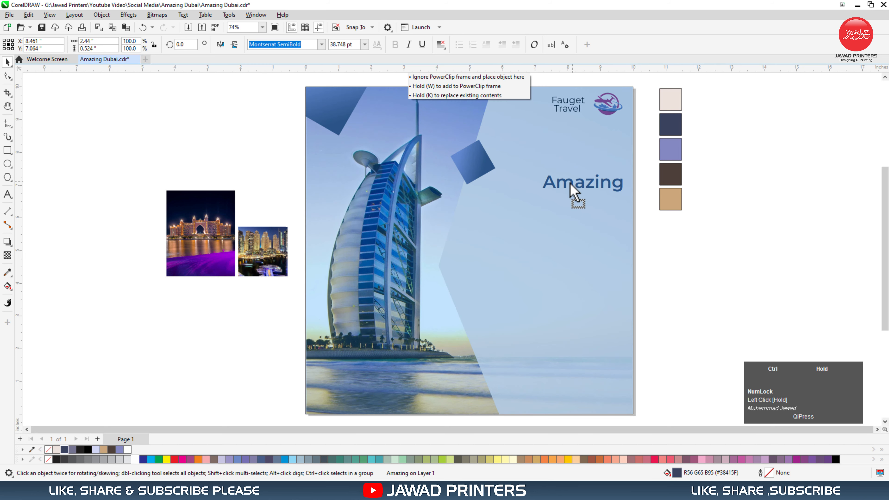
# Duplicate "Amazing" directly below itself and replace the copy's text with "DUBAI".
pyautogui.rightClick(574, 185)
pyautogui.doubleClick(570, 183)
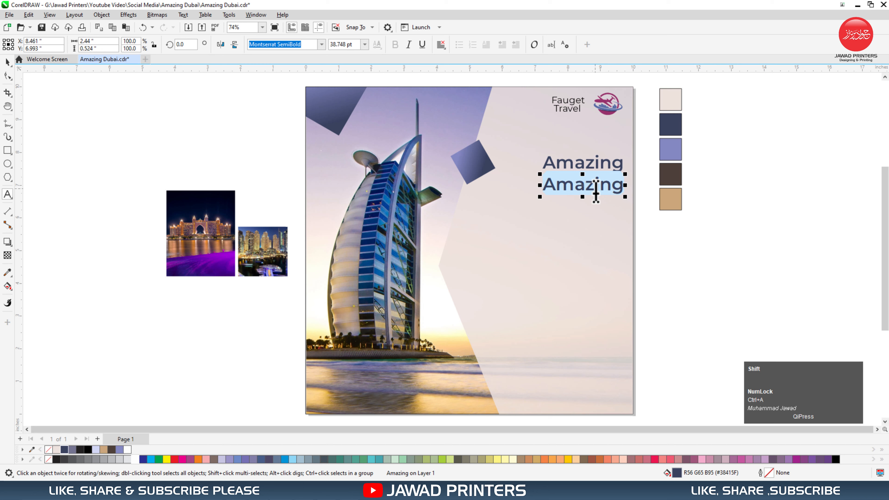
pyautogui.write('DUBAI')
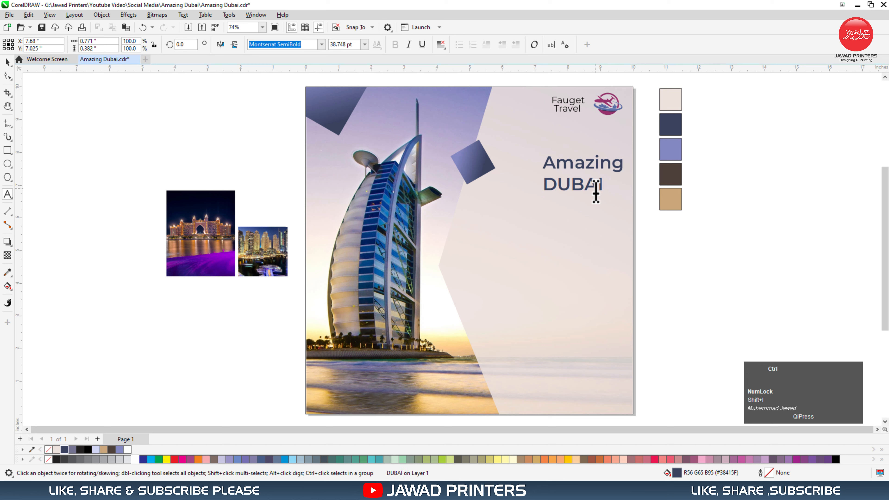
pyautogui.hotkey('ctrl', 'space')
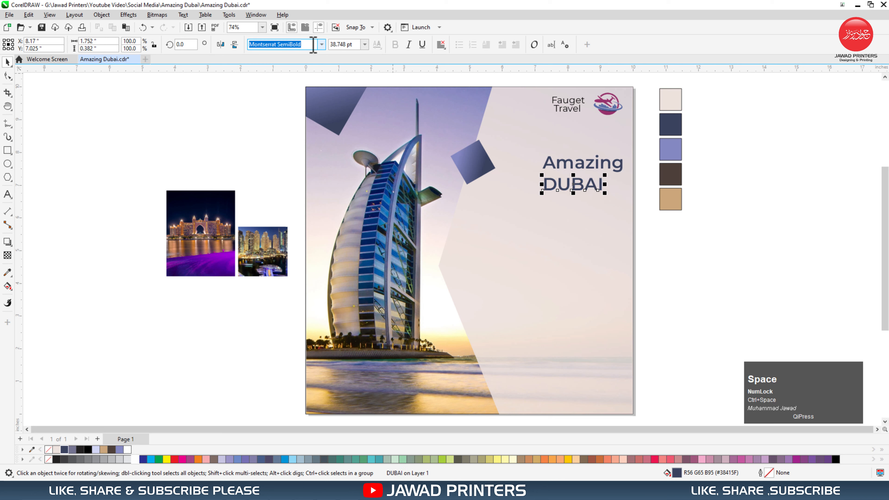
# Set "DUBAI" in the Lobster 1.4 font and enlarge it proportionally to about 87 pt.
pyautogui.click(320, 44)
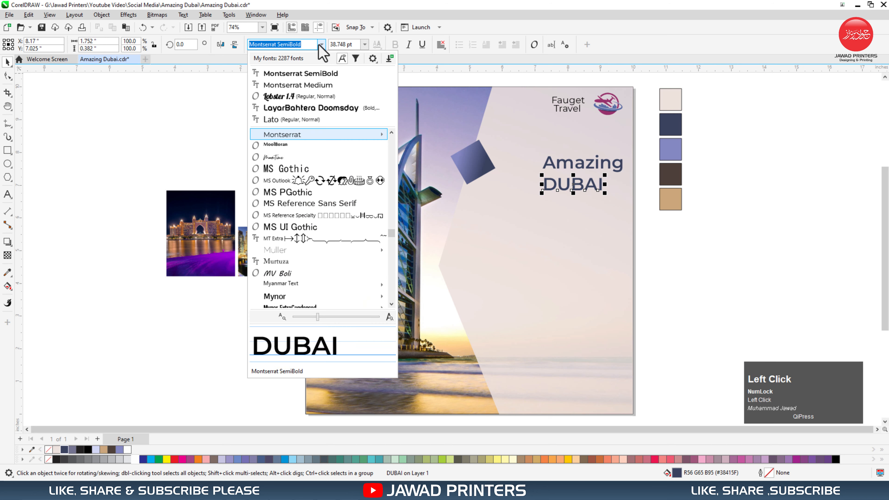
pyautogui.click(303, 100)
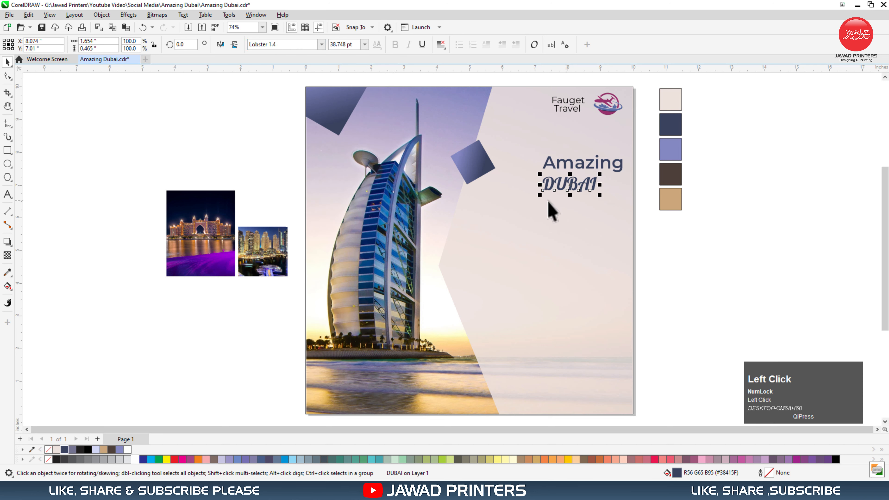
pyautogui.moveTo(539, 197); pyautogui.dragTo(476, 224)
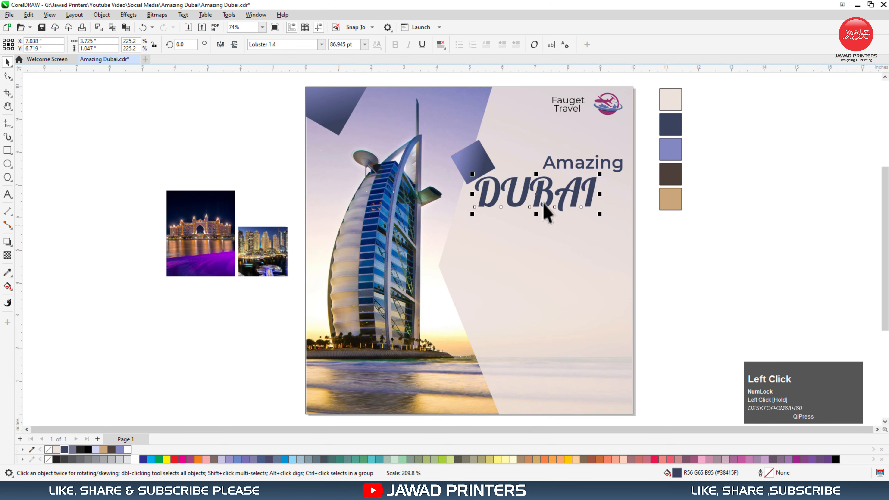
# Align the right edge of "DUBAI" with the right edge of "Amazing".
pyautogui.keyDown('shift'); pyautogui.click(620, 172); pyautogui.keyUp('shift')
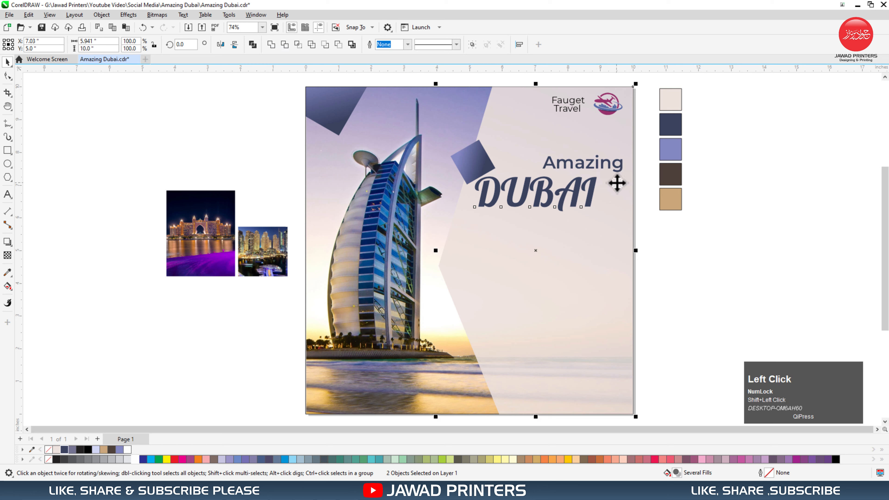
pyautogui.keyDown('shift'); pyautogui.click(617, 183); pyautogui.keyUp('shift')
pyautogui.keyDown('shift'); pyautogui.click(620, 167); pyautogui.keyUp('shift')
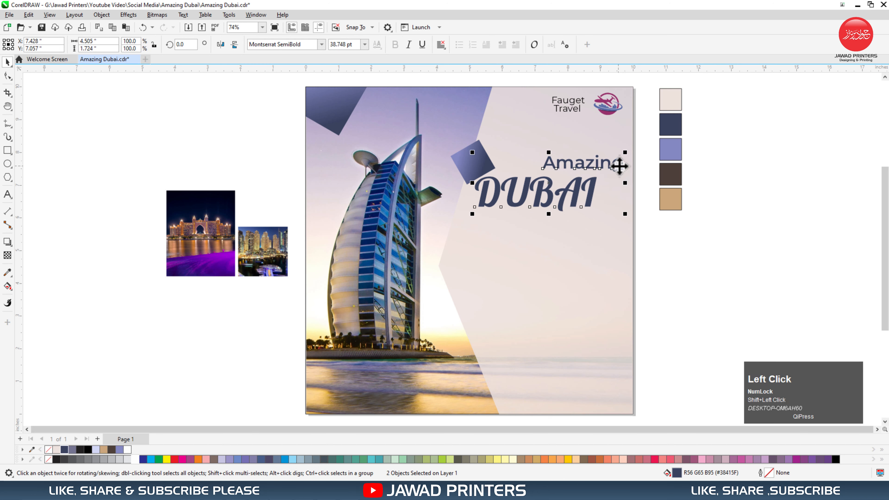
pyautogui.press('r')
# Enlarge "DUBAI" proportionally to about 107 pt and shift the small gradient square slightly up, away from the lettering.
pyautogui.click(621, 184)
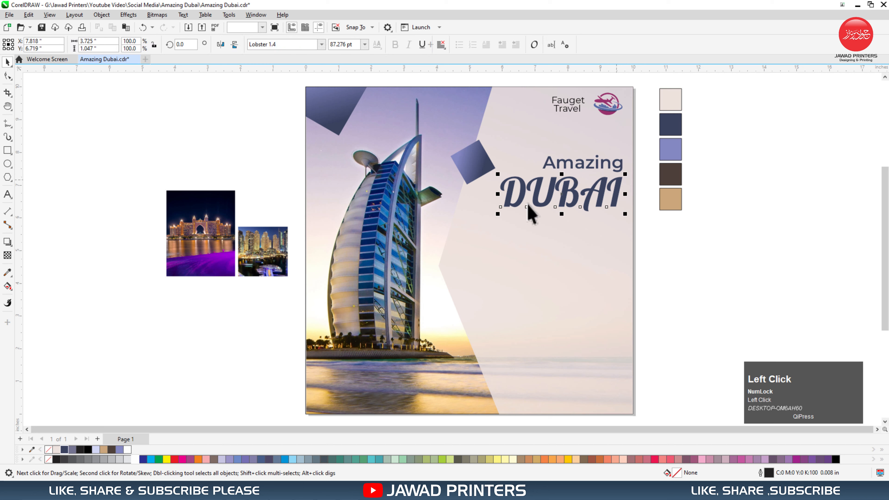
pyautogui.moveTo(499, 212); pyautogui.dragTo(472, 230)
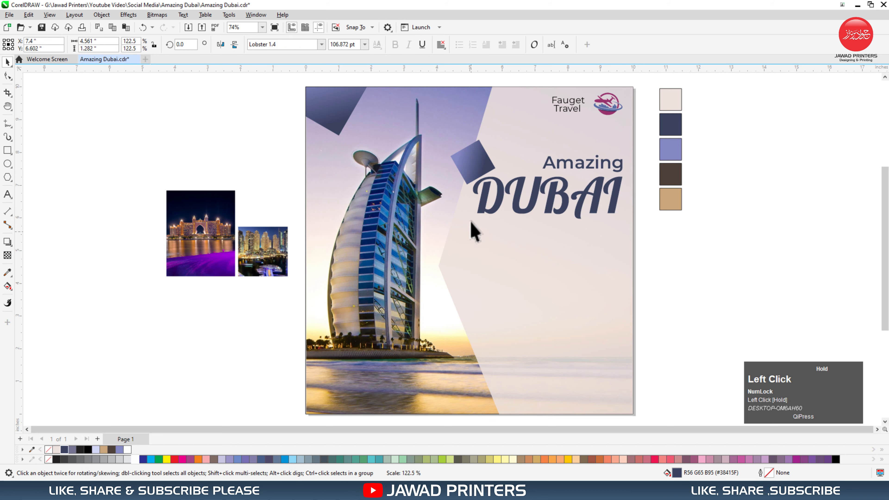
pyautogui.moveTo(478, 155)
pyautogui.mouseDown()
pyautogui.moveTo(477, 144)
pyautogui.moveTo(495, 128)
pyautogui.moveTo(483, 147)
pyautogui.mouseUp()
# Fill the "DUBAI" text with black (C100 M100 Y100 K100).
pyautogui.click(617, 193)
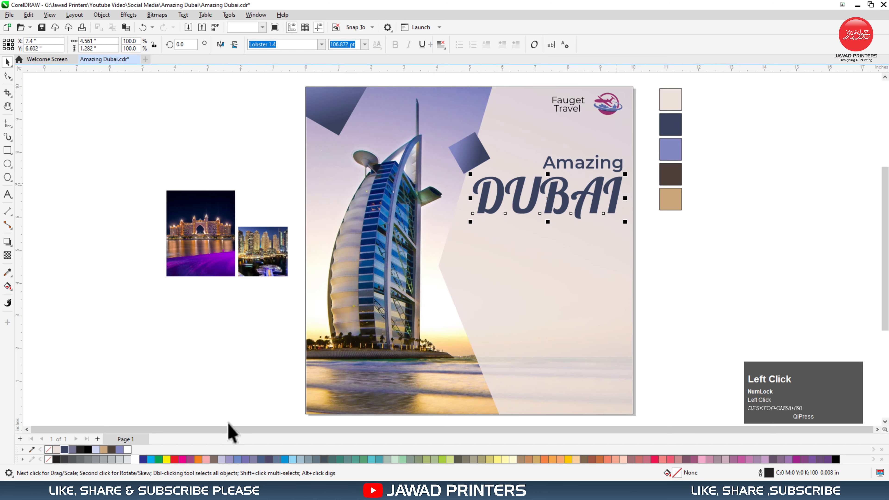
pyautogui.click(88, 449)
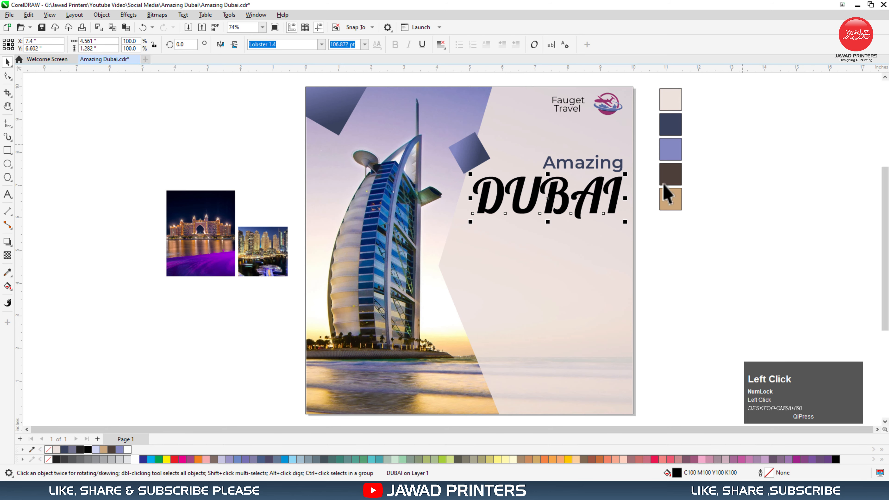
pyautogui.press('F1')
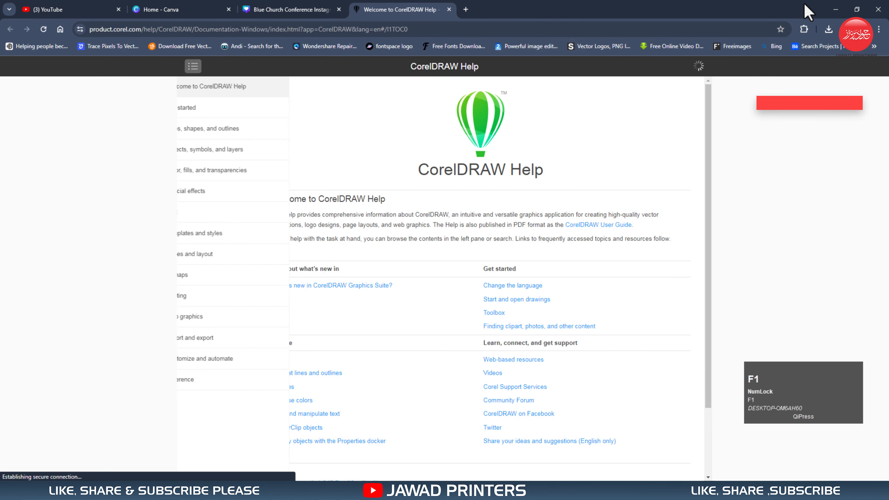
pyautogui.click(837, 9)
# Duplicate "DUBAI" with a slight offset down and to the right, and fill the copy with pale lavender #D2D6F5.
pyautogui.press('F2')
pyautogui.moveTo(721, 143); pyautogui.dragTo(495, 279)
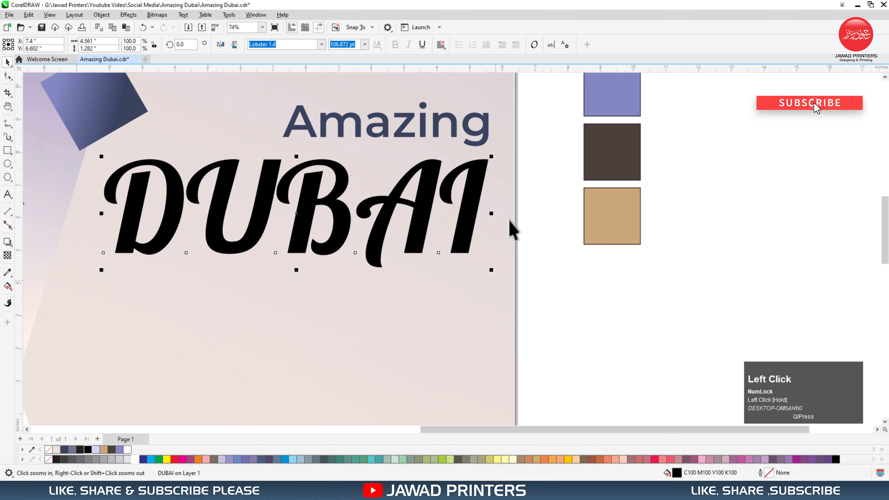
pyautogui.moveTo(470, 204)
pyautogui.mouseDown()
pyautogui.moveTo(478, 223)
pyautogui.moveTo(472, 206)
pyautogui.mouseUp()
pyautogui.rightClick(472, 206)
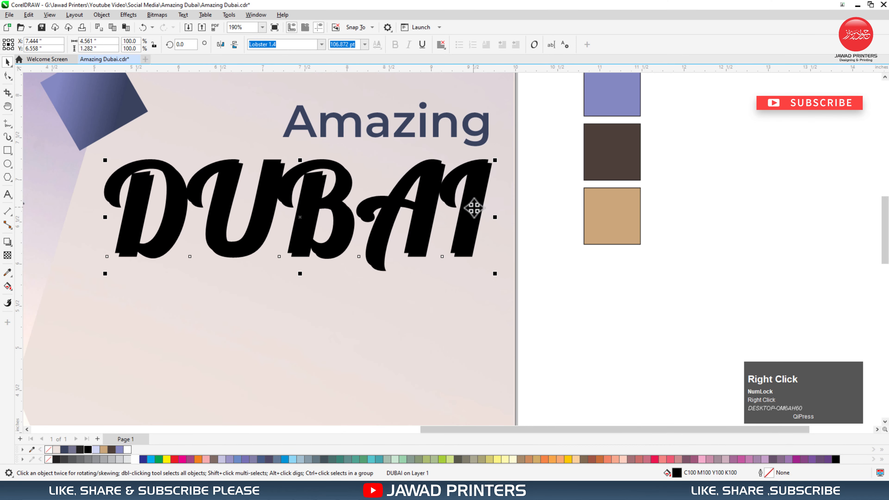
pyautogui.click(95, 450)
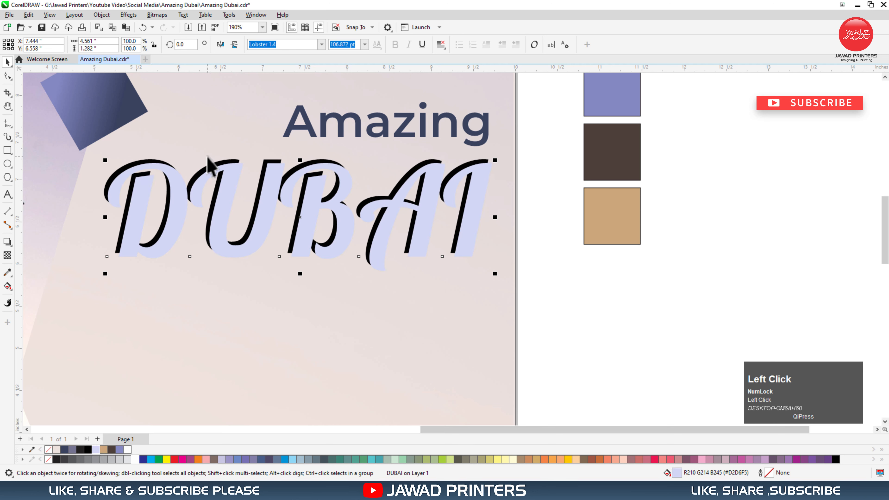
# Bring the black "DUBAI" text in front of its lavender copy so the copy acts as a shadow.
pyautogui.click(213, 163)
pyautogui.hotkey('shift', 'pageup')
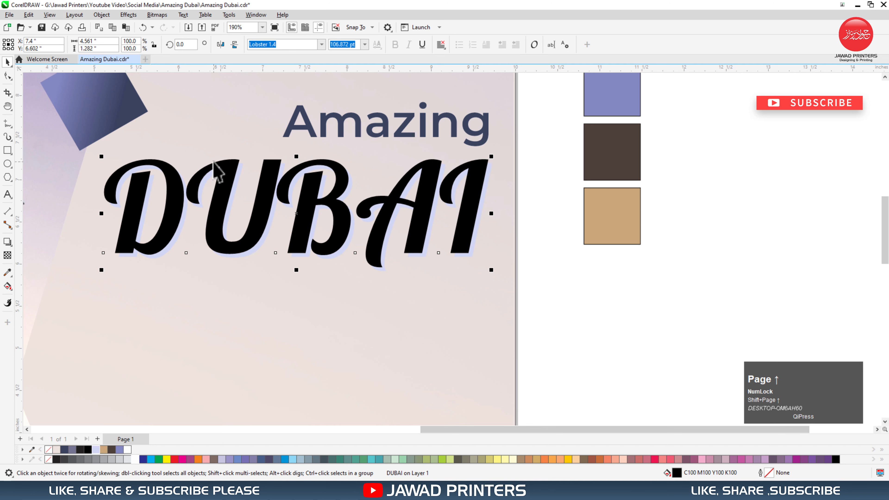
pyautogui.click(538, 191)
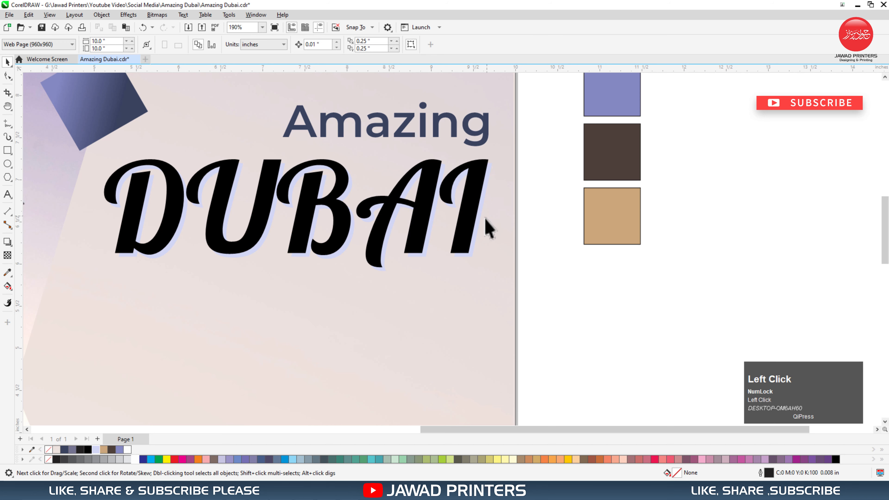
# Duplicate "Amazing" beneath "DUBAI" and replace the copy's text with "Start From:".
pyautogui.press('F3')
pyautogui.click(480, 177)
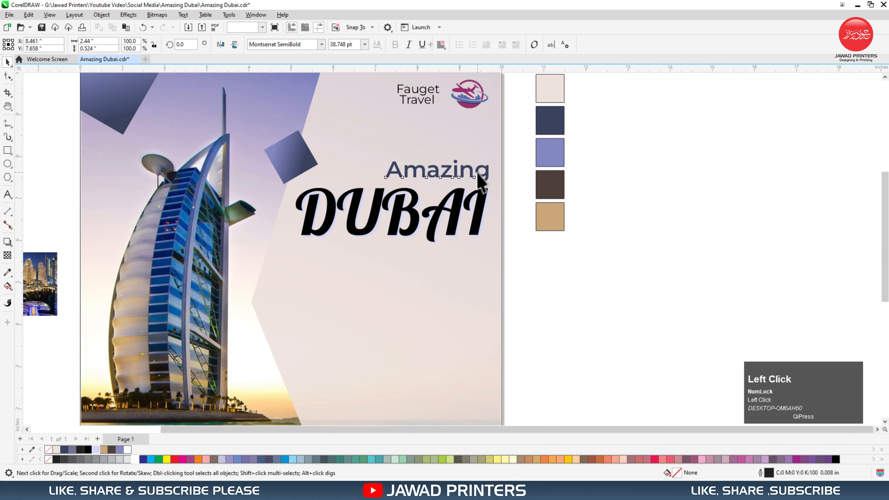
pyautogui.moveTo(479, 177); pyautogui.dragTo(472, 261)
pyautogui.rightClick(472, 261)
pyautogui.doubleClick(472, 255)
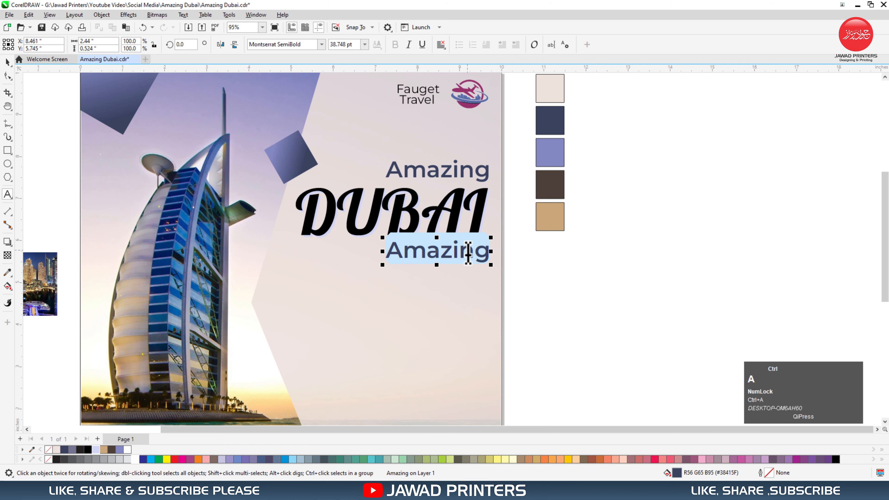
pyautogui.write('S')
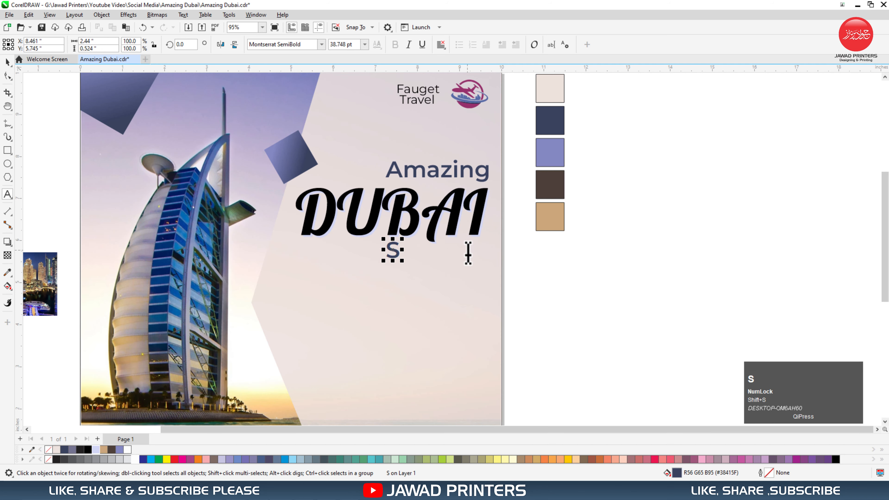
pyautogui.write('a')
pyautogui.press('BackSpace')
pyautogui.write('tart From:')
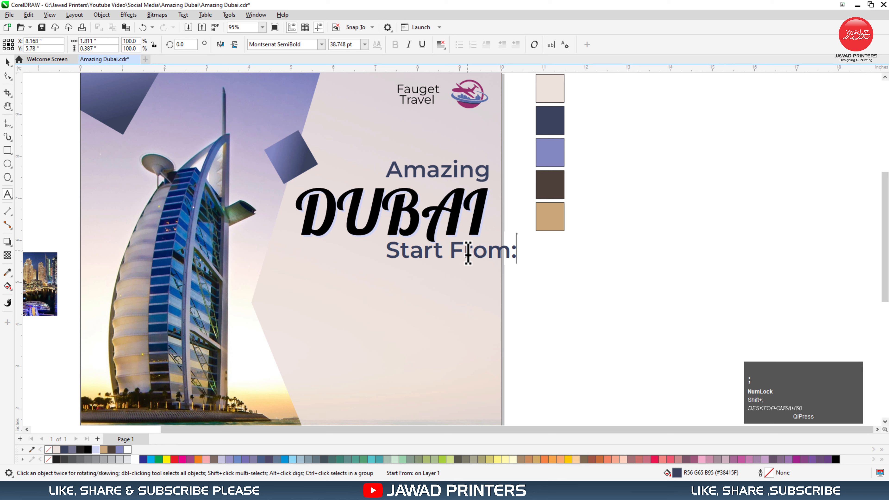
pyautogui.hotkey('ctrl', 'space')
# Align the right edge of "Start From:" with the right edge of "Amazing".
pyautogui.keyDown('shift'); pyautogui.click(488, 168); pyautogui.keyUp('shift')
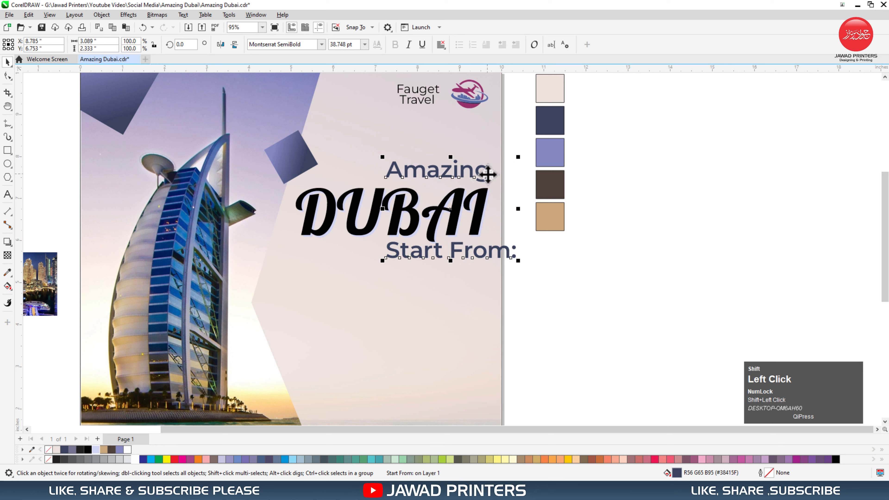
pyautogui.press('r')
pyautogui.click(486, 261)
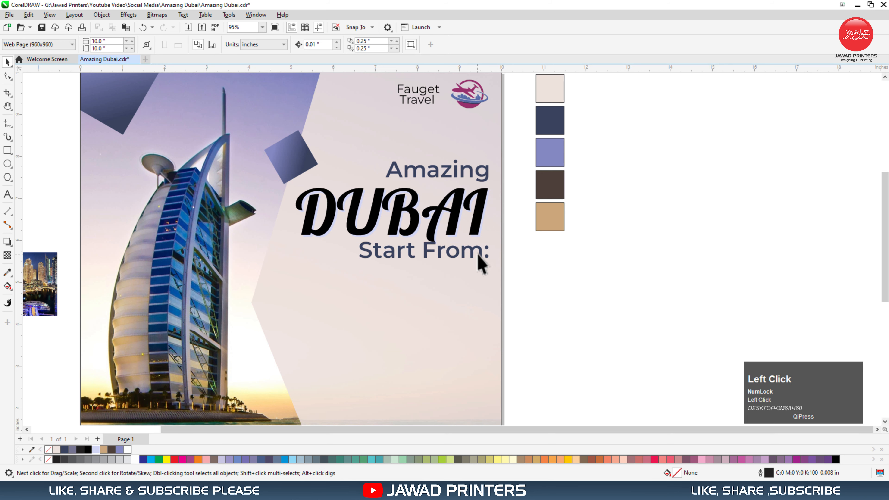
# Fill "Start From:" with black and shrink it proportionally to about 27.6 pt.
pyautogui.click(479, 254)
pyautogui.click(833, 458)
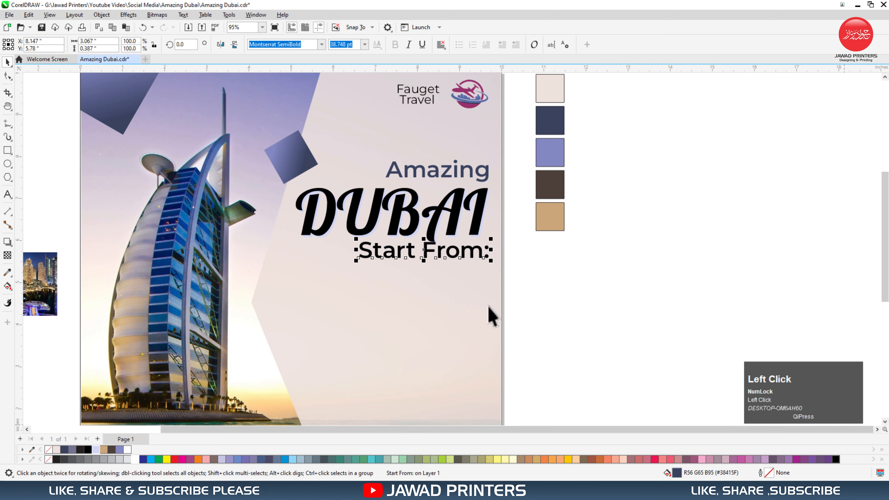
pyautogui.moveTo(355, 244); pyautogui.dragTo(392, 247)
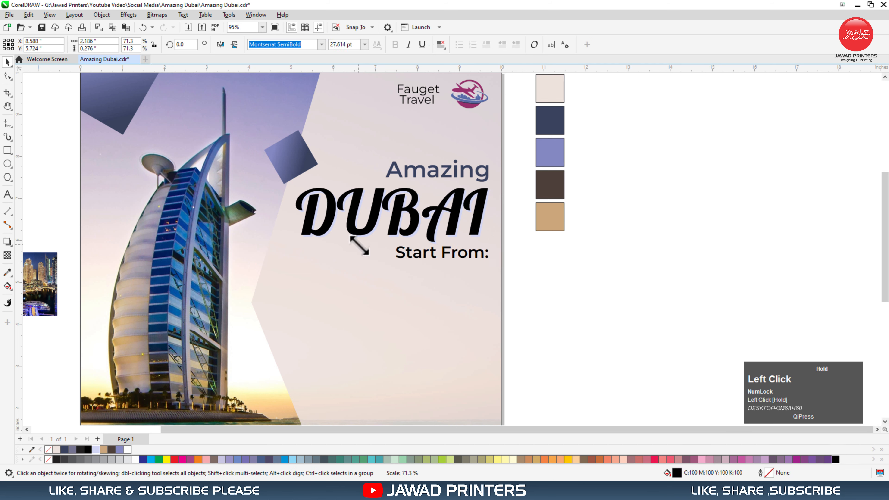
# Duplicate "Start From:" directly below itself and replace the copy's text with "$850/-".
pyautogui.moveTo(453, 252)
pyautogui.mouseDown()
pyautogui.moveTo(460, 278)
pyautogui.moveTo(454, 265)
pyautogui.mouseUp()
pyautogui.rightClick(454, 264)
pyautogui.click(454, 265)
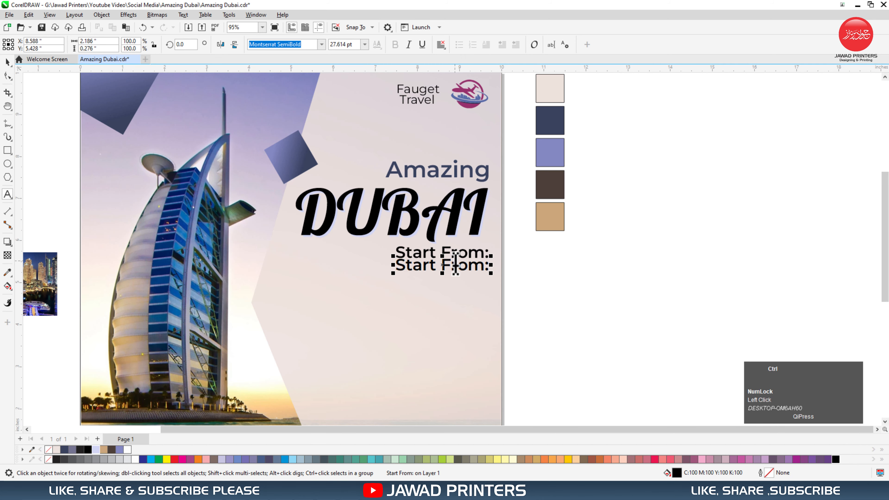
pyautogui.hotkey('ctrl', 'a')
pyautogui.write('850')
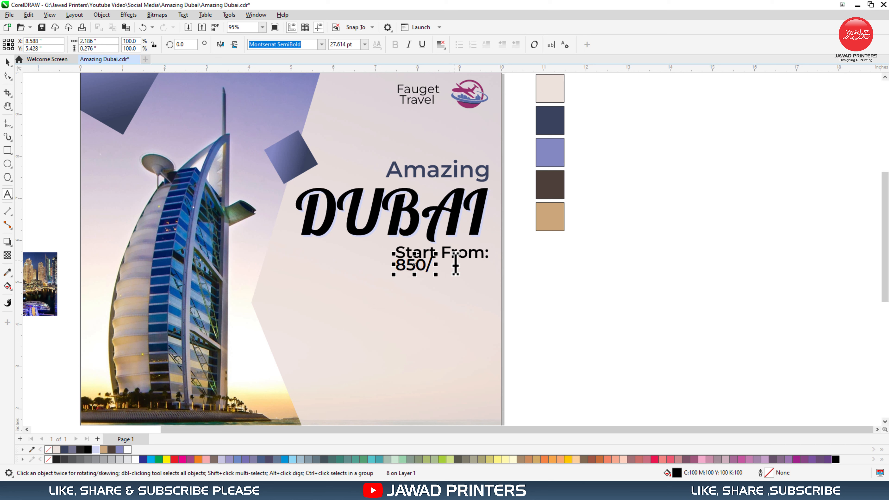
pyautogui.press('Left')
pyautogui.press('Left')
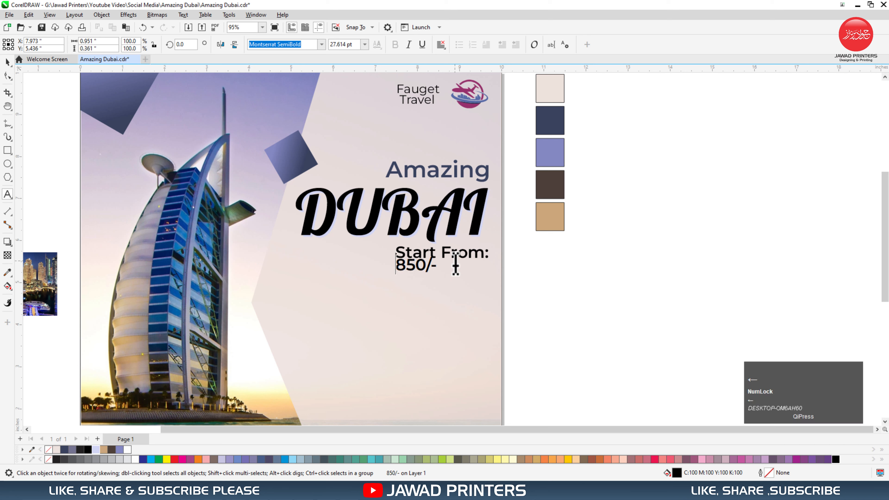
pyautogui.write('$')
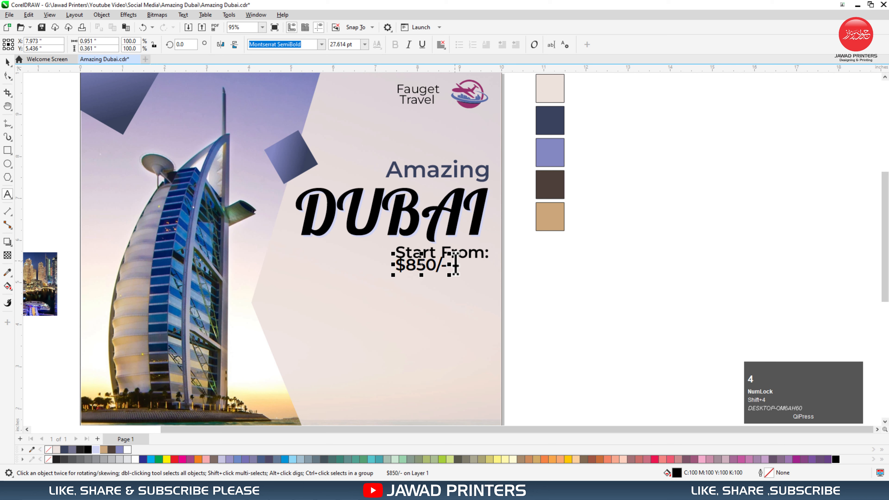
# Finish the price text as "$ 850/-" and fill it with dark navy #38415F.
pyautogui.hotkey('ctrl', 'space')
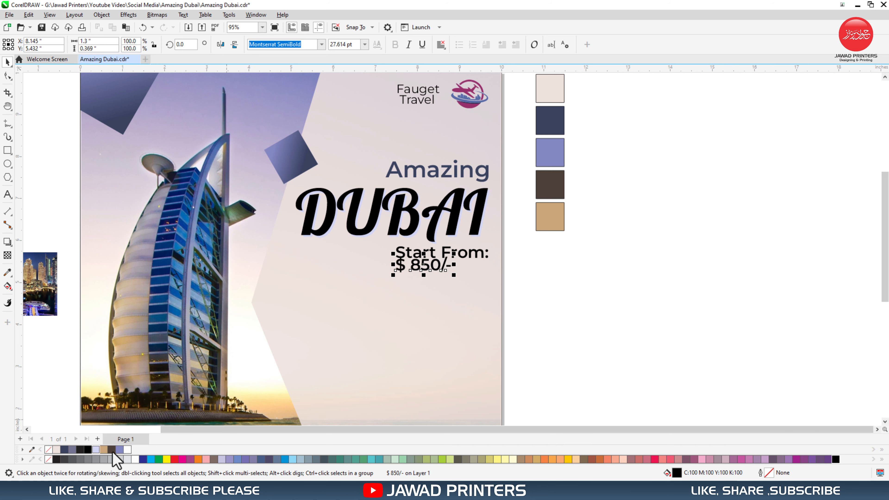
pyautogui.click(120, 449)
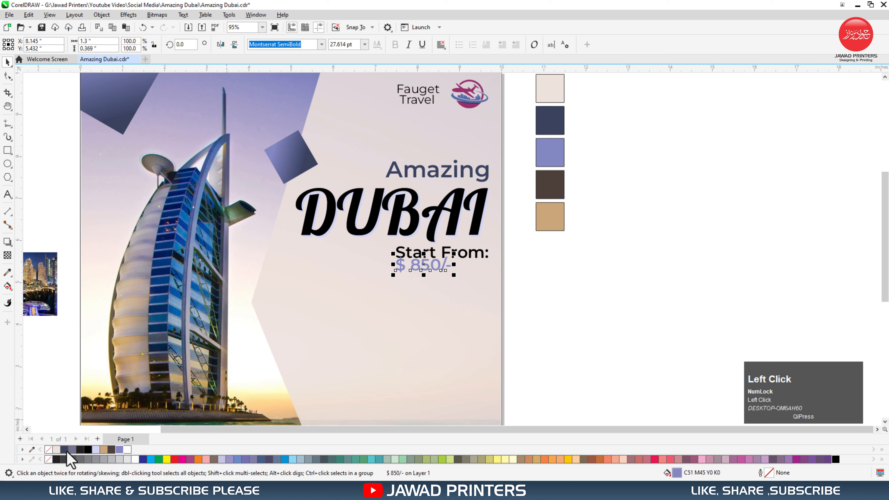
pyautogui.click(65, 449)
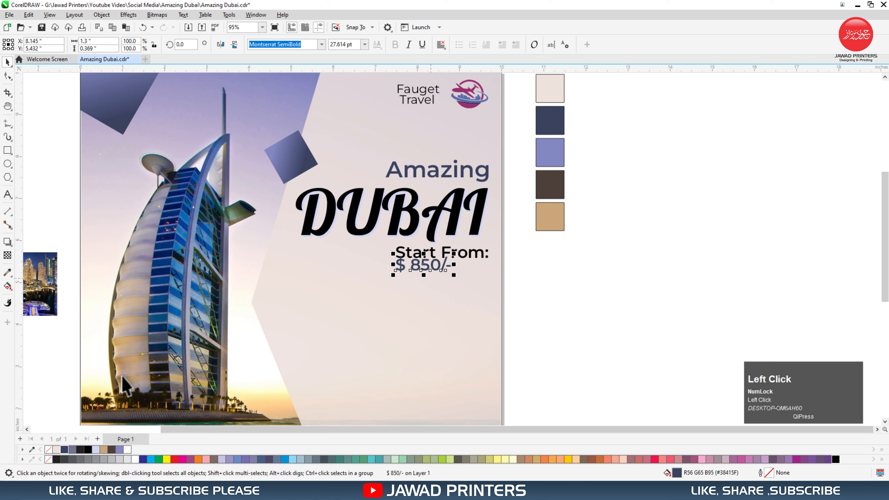
pyautogui.click(64, 449)
# Enlarge the price proportionally to about 63 pt, place it just below "Start From:" and align their right edges.
pyautogui.moveTo(454, 275); pyautogui.dragTo(490, 268)
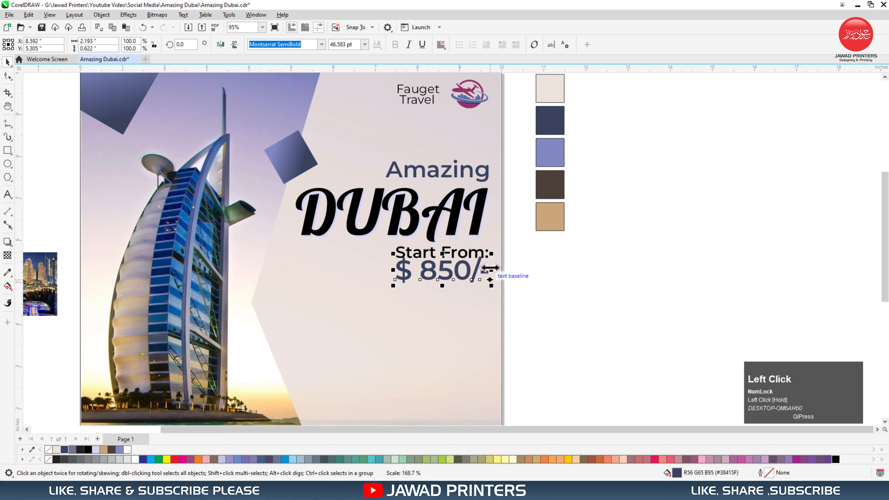
pyautogui.moveTo(390, 288); pyautogui.dragTo(361, 312)
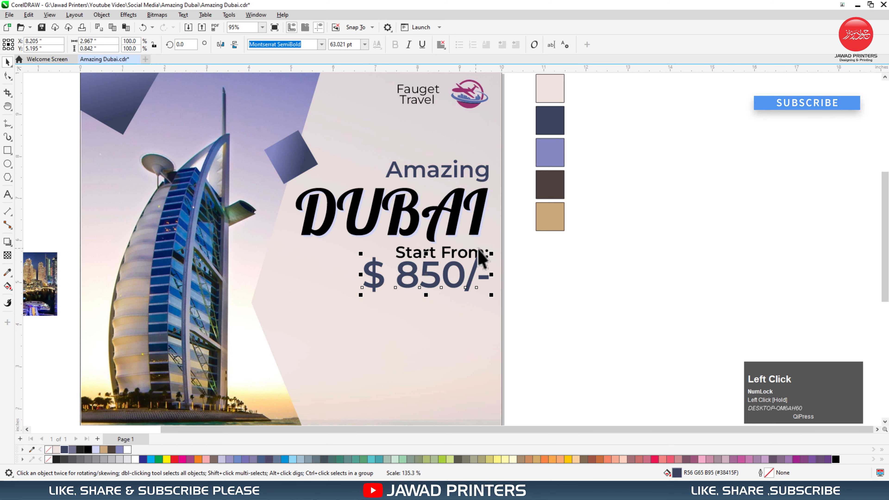
pyautogui.moveTo(480, 259); pyautogui.dragTo(483, 265)
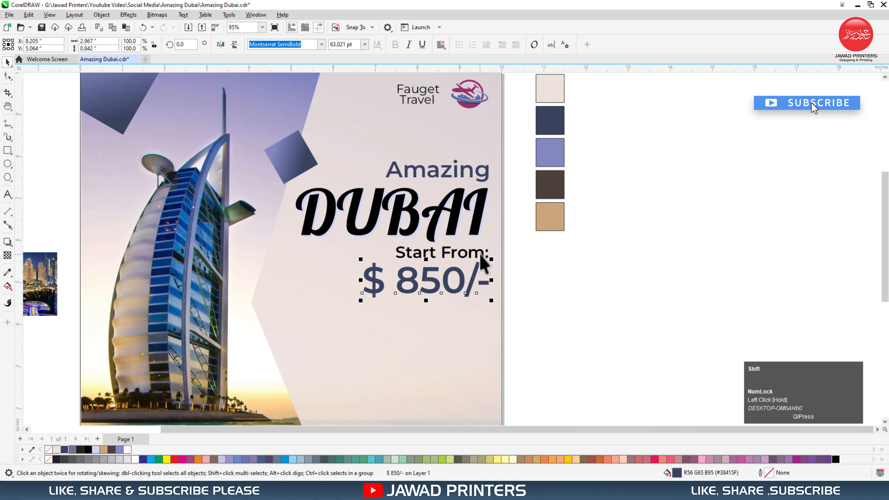
pyautogui.keyDown('shift'); pyautogui.click(483, 253); pyautogui.keyUp('shift')
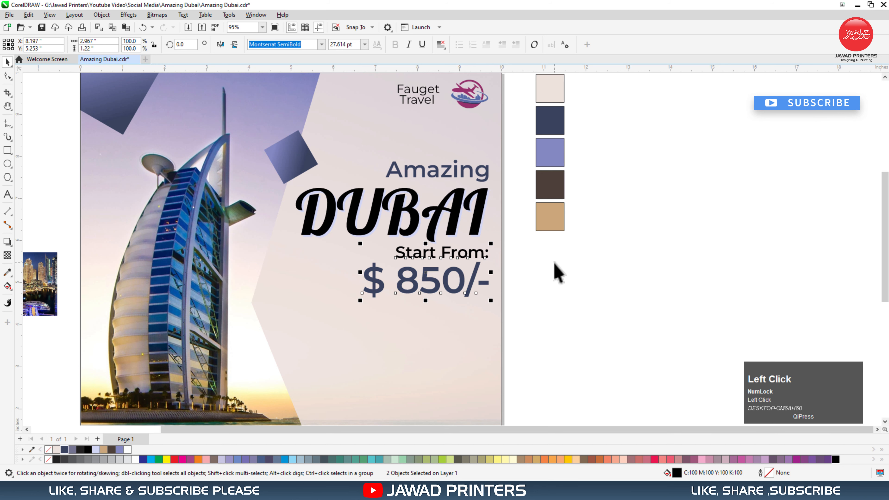
pyautogui.click(557, 273)
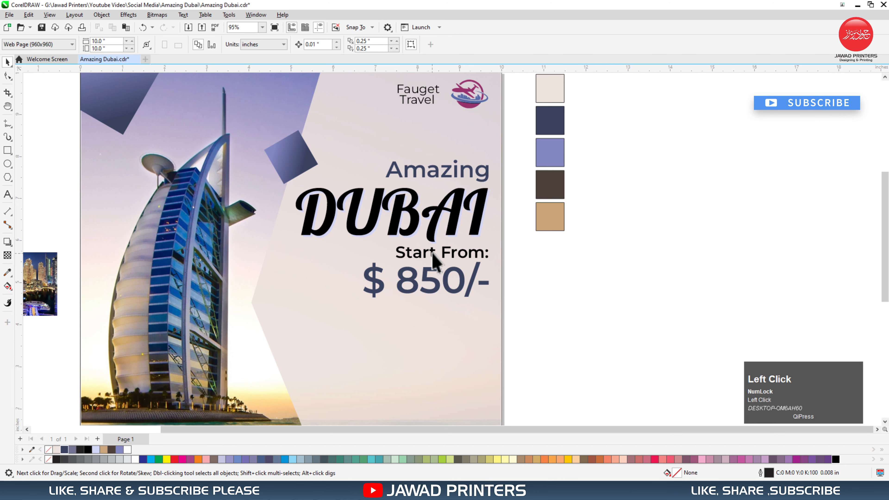
# Duplicate "Start From:" straight below the price and replace the copy's text with "Inclusions :".
pyautogui.moveTo(435, 257); pyautogui.dragTo(434, 322)
pyautogui.rightClick(435, 322)
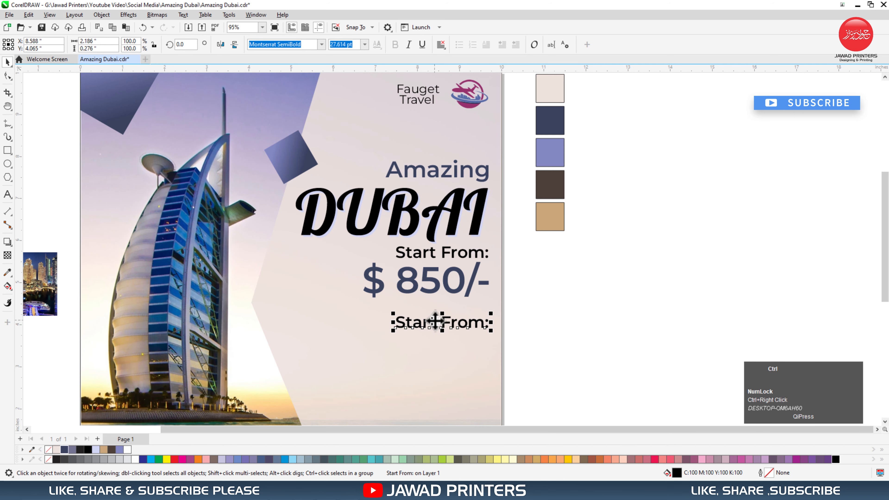
pyautogui.press('space')
pyautogui.hotkey('ctrl', 'a')
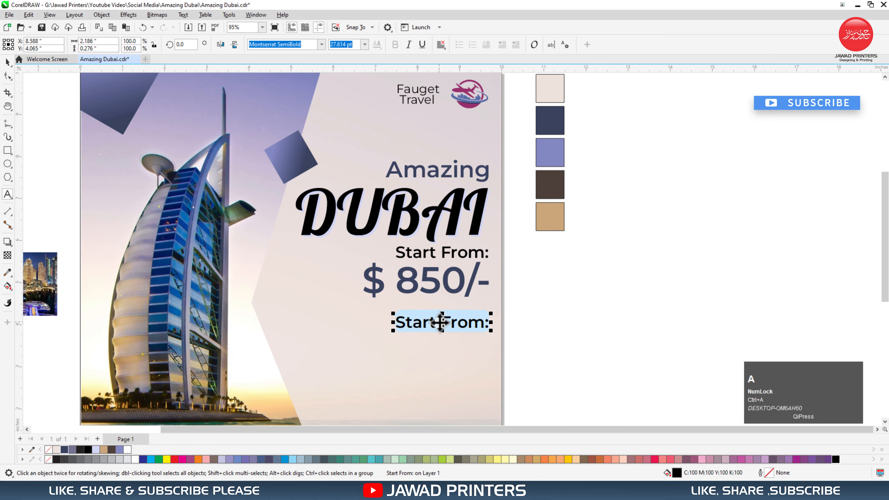
pyautogui.write('I')
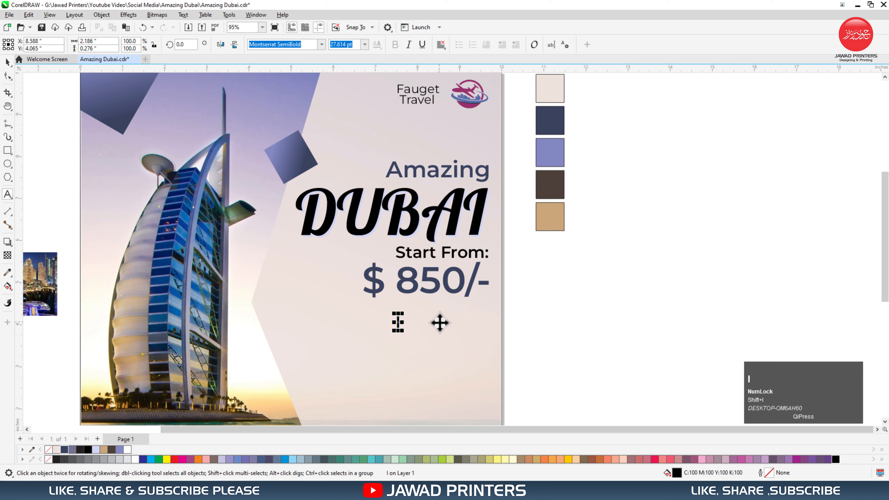
pyautogui.write('nclusion')
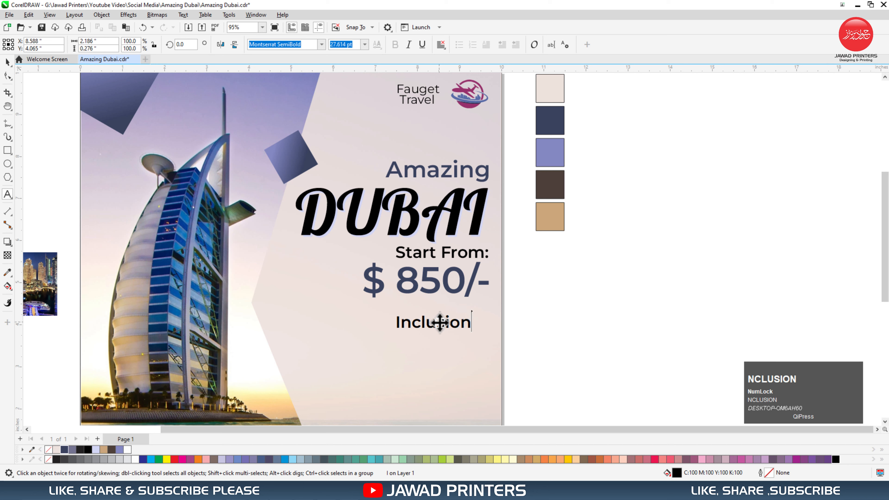
pyautogui.write('s ')
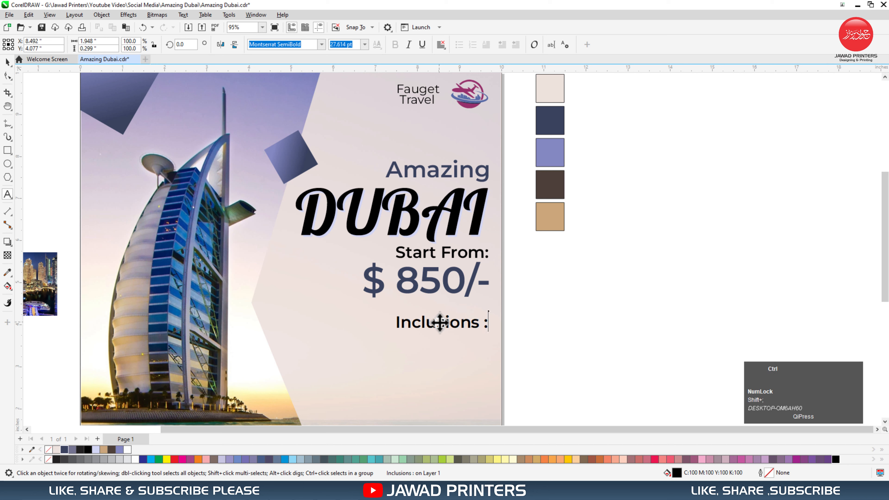
pyautogui.write(':')
pyautogui.hotkey('ctrl', 'space')
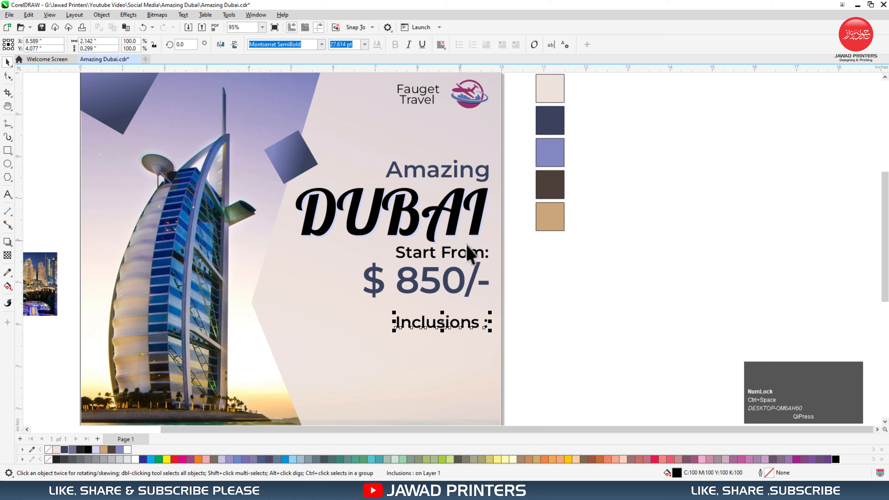
# Insert a space before the colon to read "Start From :" and align its right edge with the price.
pyautogui.click(485, 253)
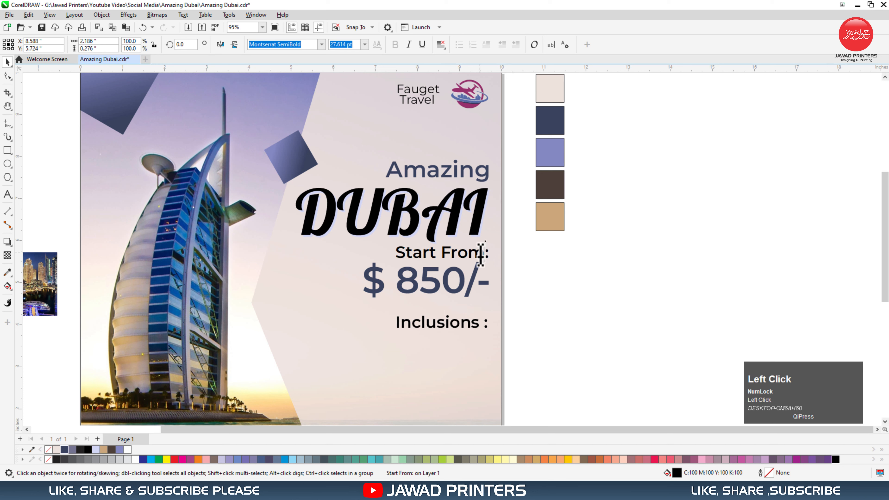
pyautogui.click(481, 253)
pyautogui.hotkey('ctrl', 'space')
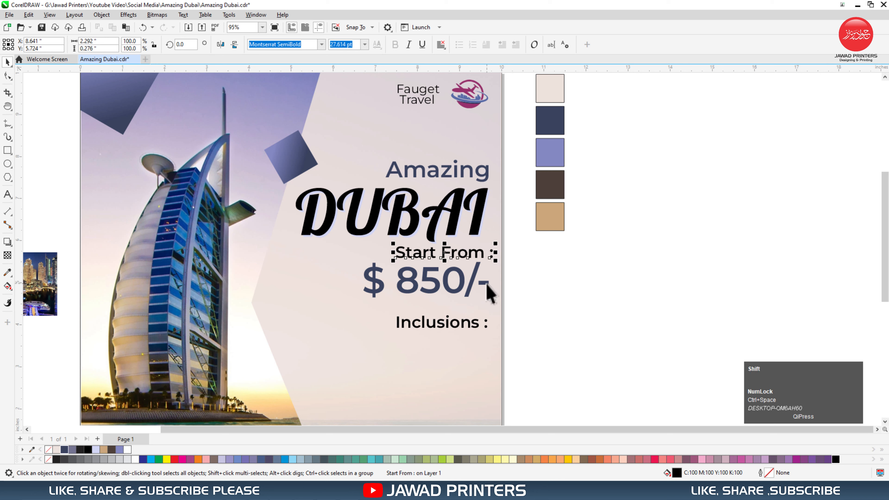
pyautogui.keyDown('shift'); pyautogui.click(489, 291); pyautogui.keyUp('shift')
pyautogui.press('r')
# Align the right edge of "Inclusions :" with the right edge of the price.
pyautogui.click(485, 329)
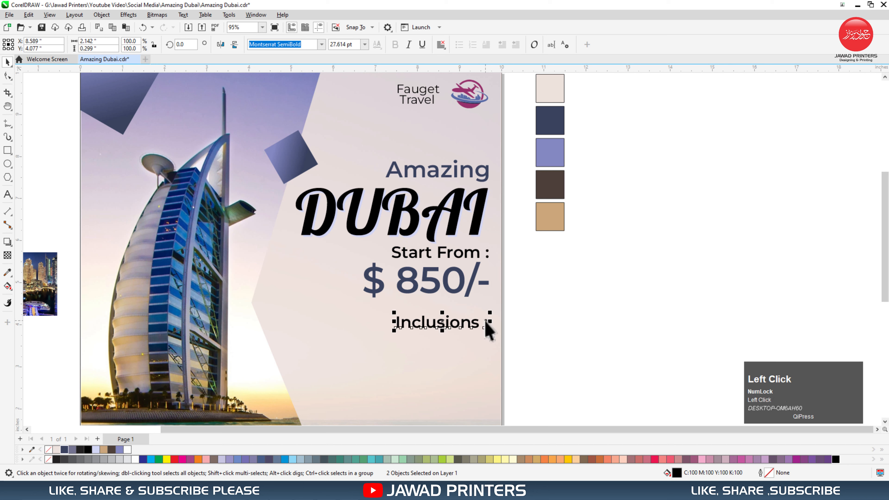
pyautogui.keyDown('shift'); pyautogui.click(486, 285); pyautogui.keyUp('shift')
pyautogui.click(529, 296)
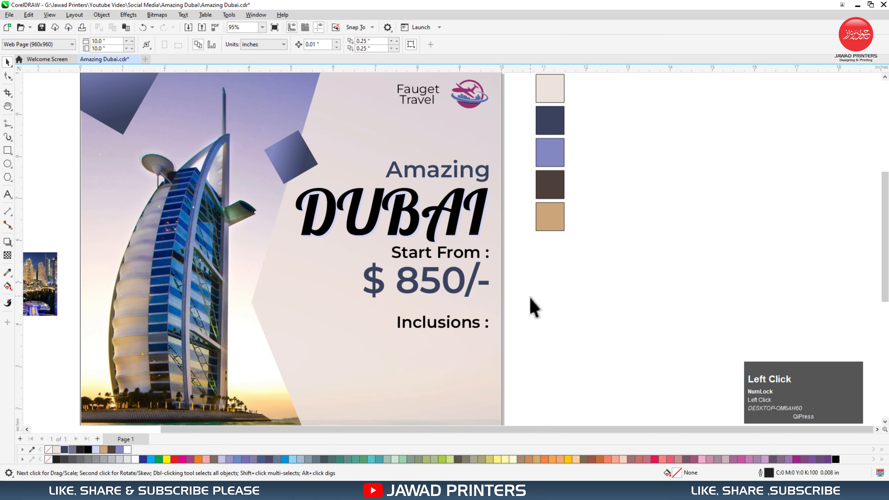
# Duplicate "Inclusions :" directly below itself, replace the copy's text with "Hotel Accommodation" and start a new line.
pyautogui.moveTo(465, 329); pyautogui.dragTo(463, 344)
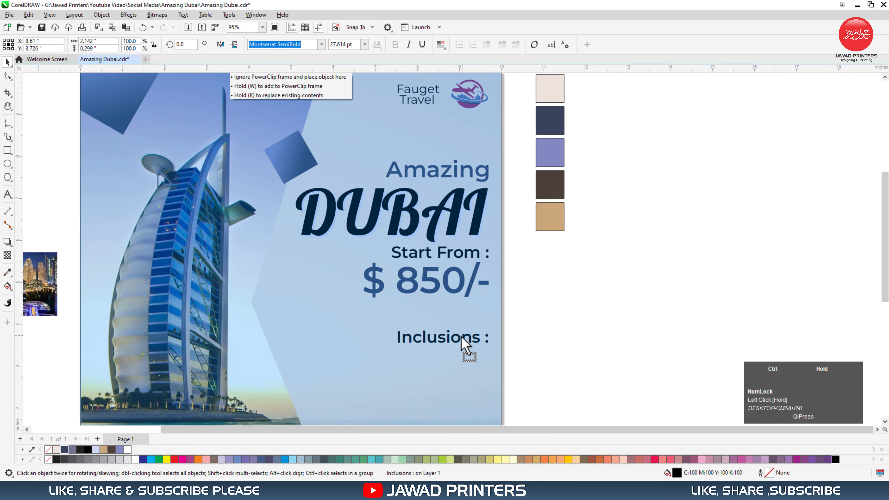
pyautogui.rightClick(465, 346)
pyautogui.hotkey('ctrl', 'space')
pyautogui.hotkey('ctrl', 'a')
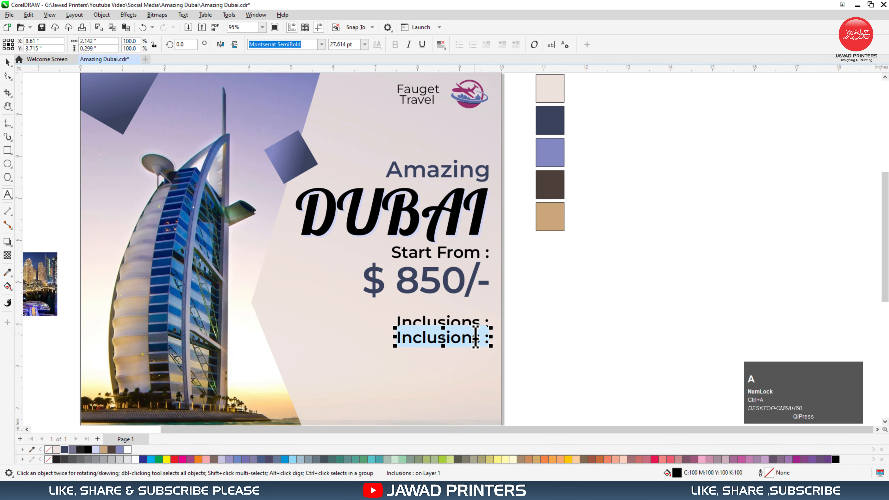
pyautogui.write('Ho')
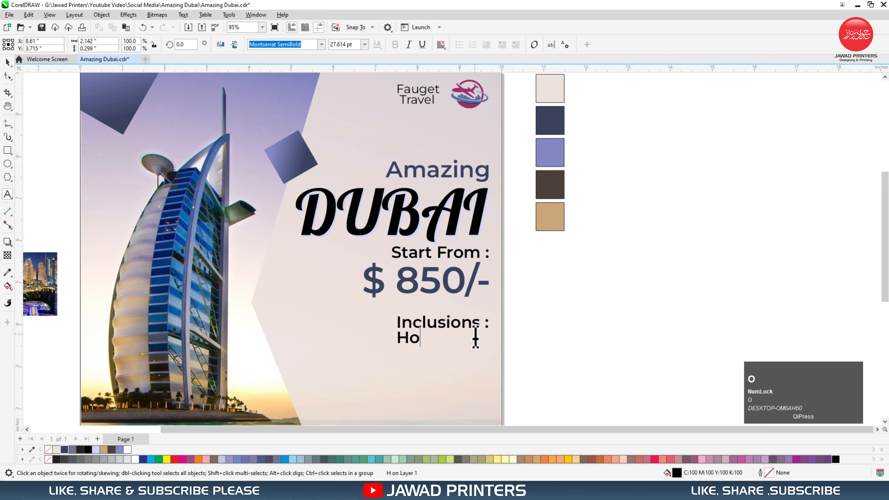
pyautogui.write('tel Accommodation')
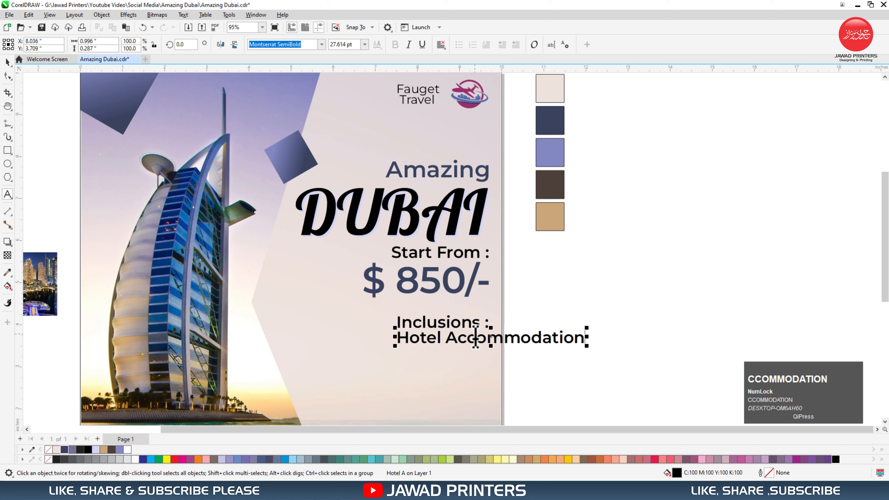
pyautogui.press('Return')
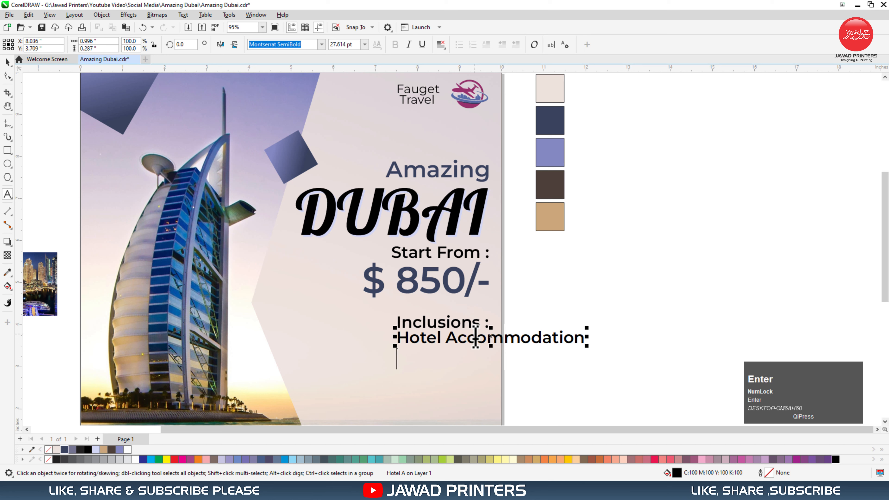
pyautogui.write('dail')
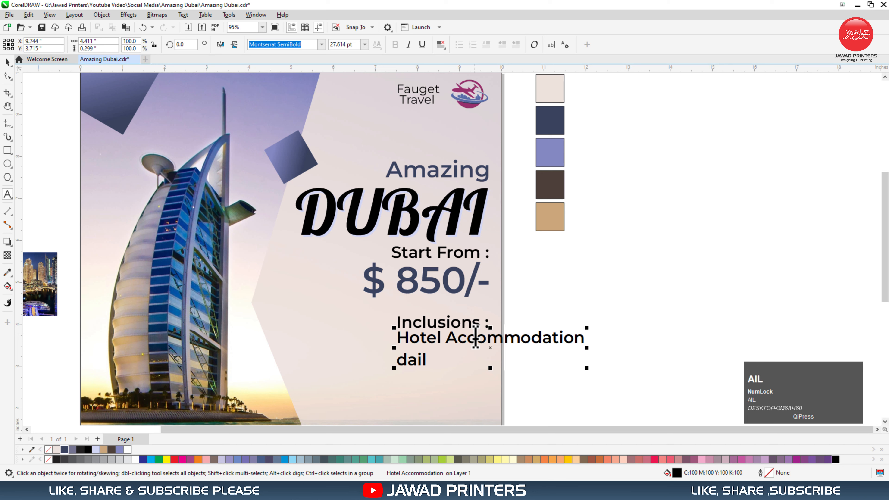
pyautogui.write('y')
pyautogui.press('BackSpace')
pyautogui.press('BackSpace')
pyautogui.press('BackSpace')
pyautogui.press('BackSpace')
pyautogui.press('BackSpace')
pyautogui.press('BackSpace')
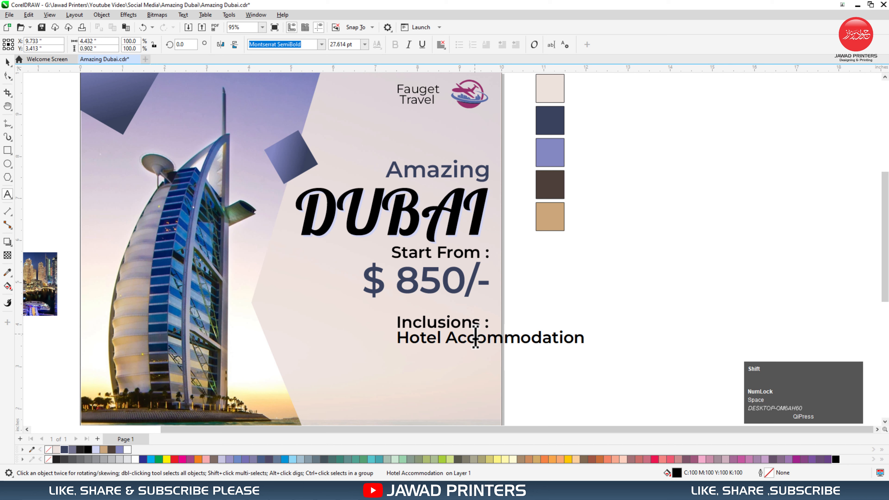
# Add the lines "Daily Meals" and "Half Day City Tour" below "Hotel Accommodation" in the same text object.
pyautogui.write('Dai')
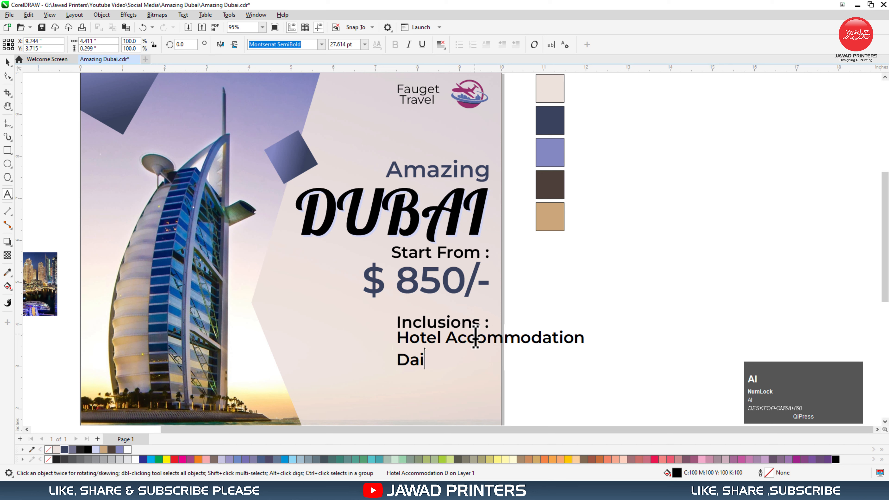
pyautogui.write('ly ')
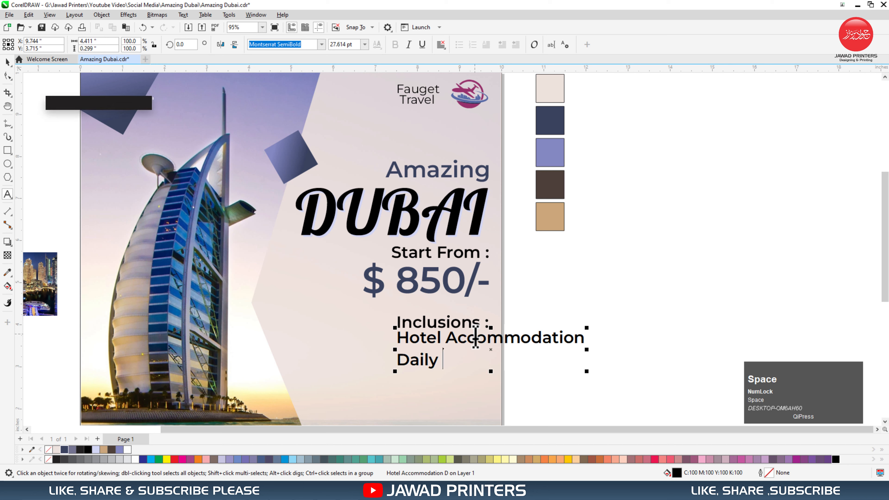
pyautogui.write('Meal')
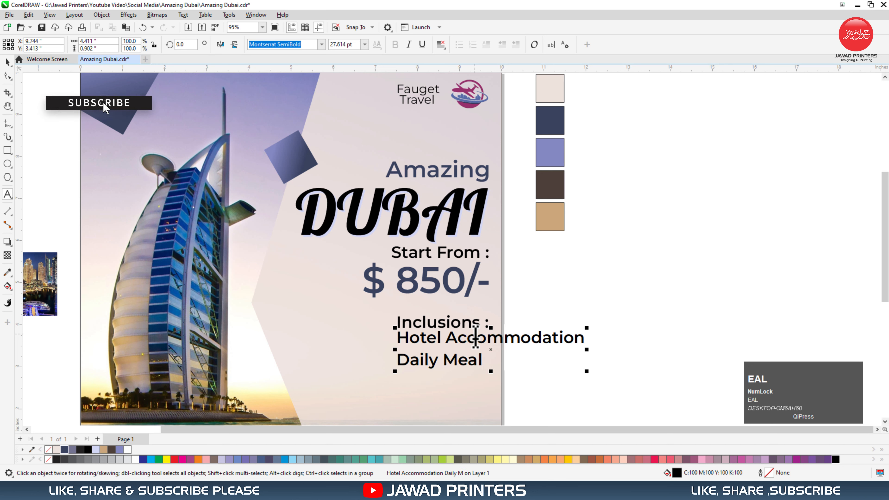
pyautogui.write('s')
pyautogui.press('Return')
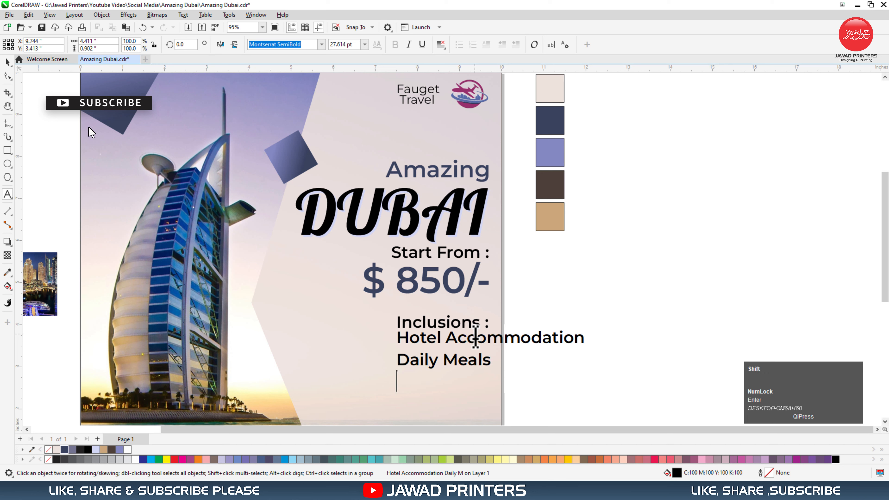
pyautogui.write('Hal')
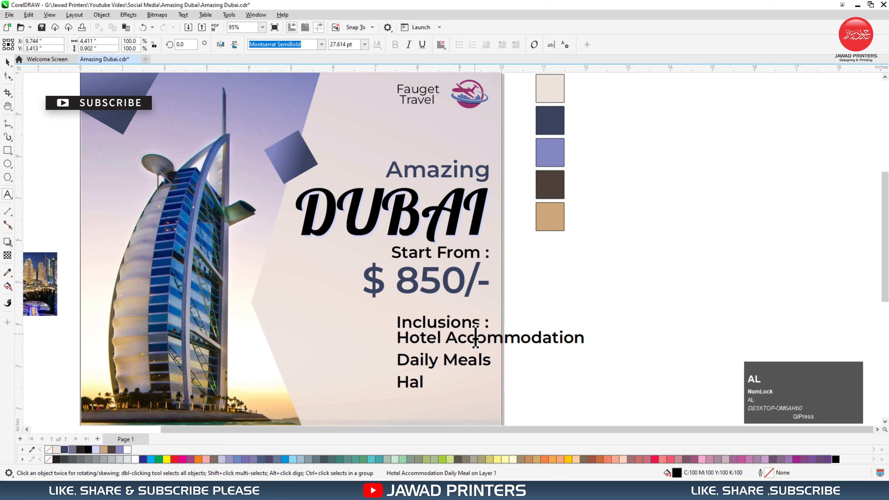
pyautogui.write('f Day City Tour')
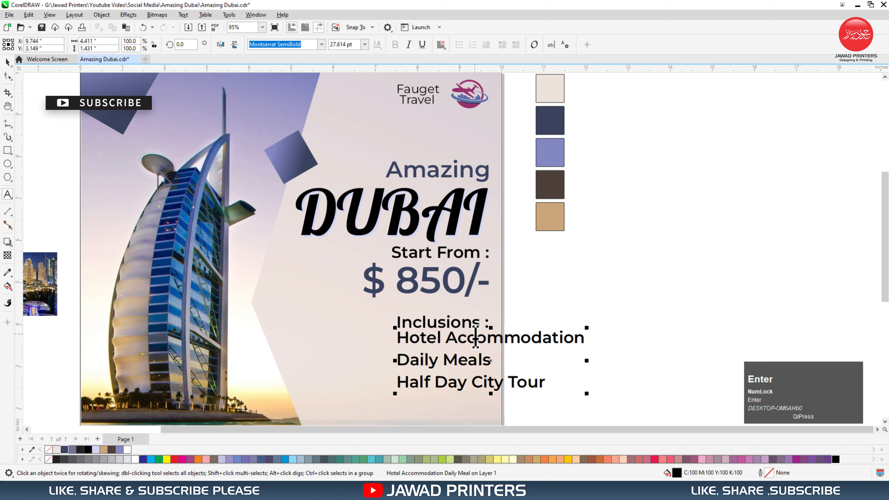
# Add "Airport Transfer" as the last line of the inclusions list and finish editing the text.
pyautogui.write('Airp')
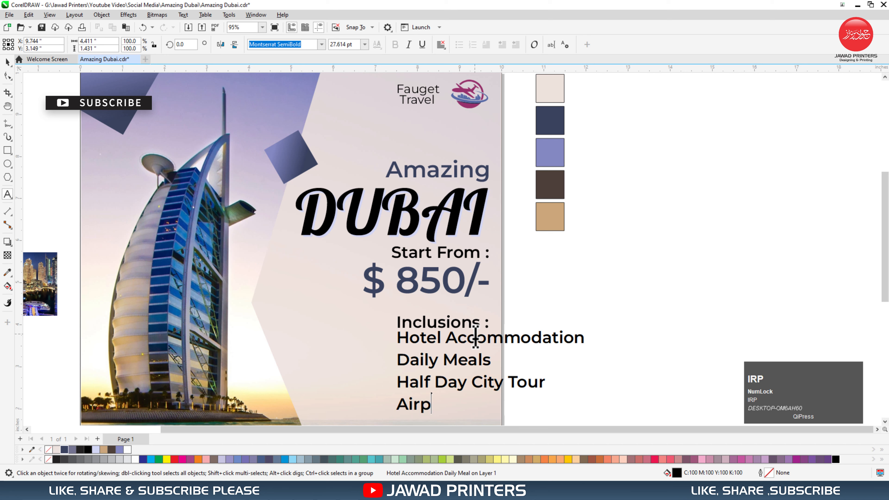
pyautogui.write('ort')
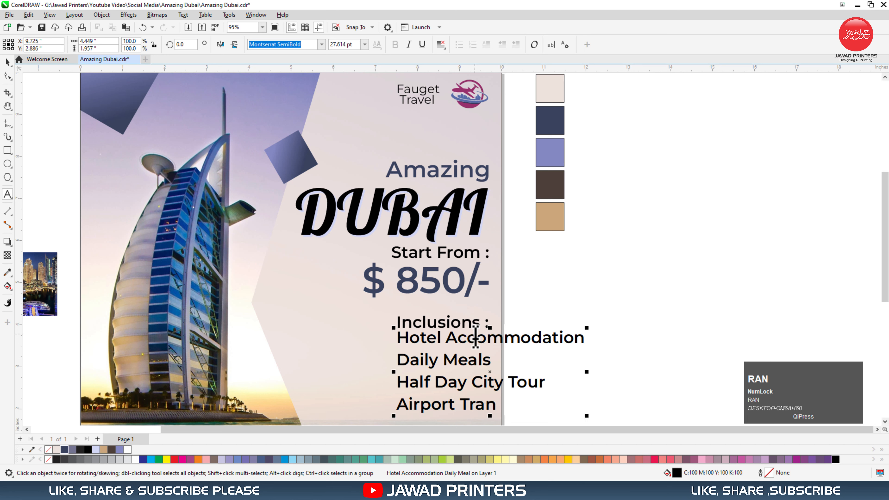
pyautogui.write('Tran')
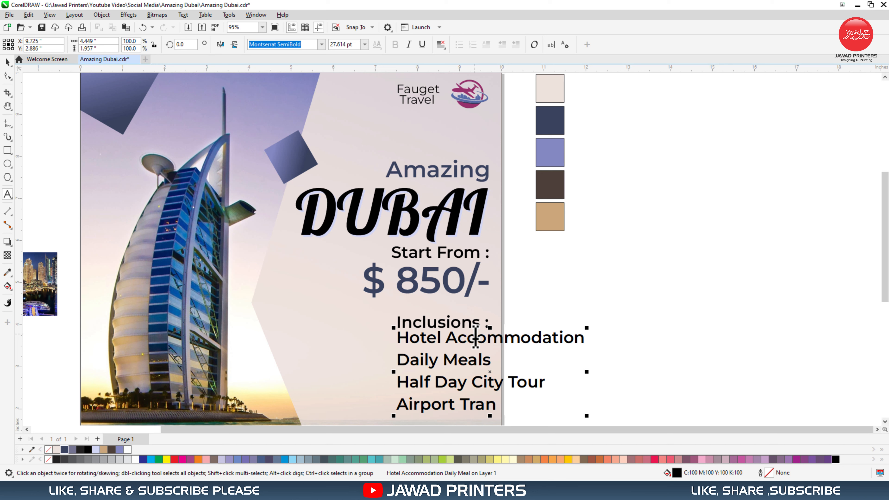
pyautogui.write('sfer')
pyautogui.hotkey('ctrl', 'space')
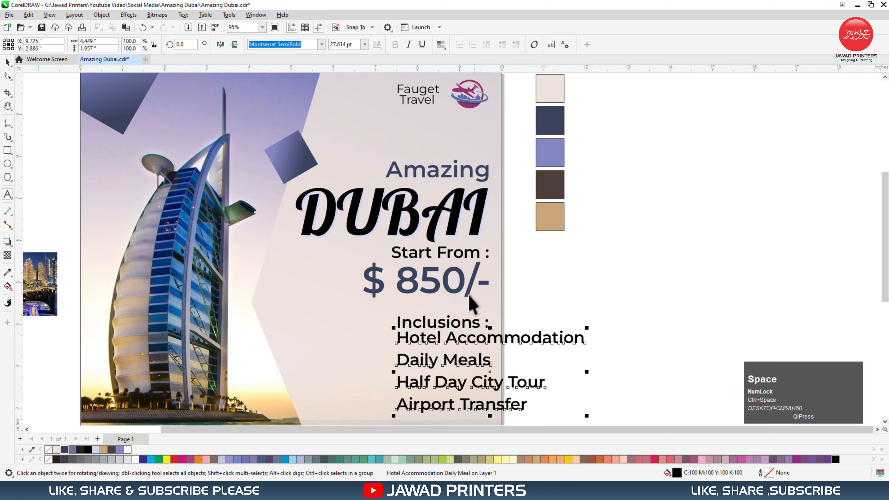
# Right-justify the inclusions list text and align its right edge with the right edge of "Inclusions :".
pyautogui.click(440, 45)
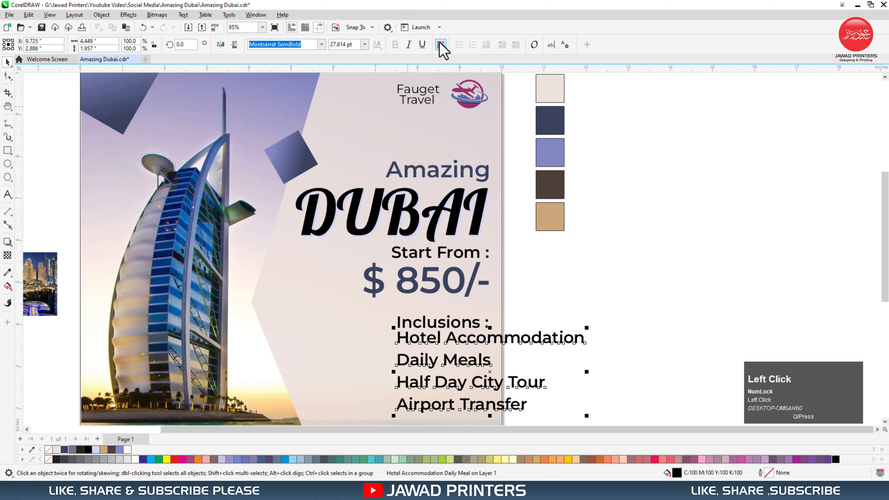
pyautogui.click(455, 88)
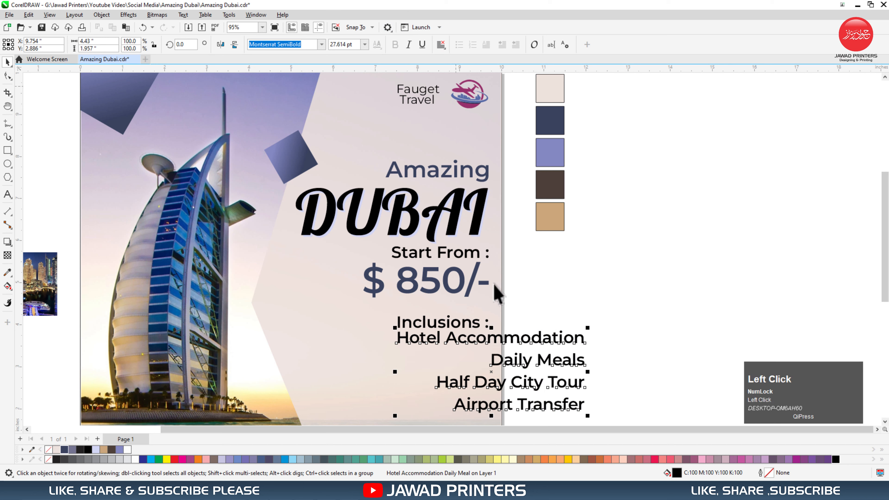
pyautogui.keyDown('shift'); pyautogui.click(478, 322); pyautogui.keyUp('shift')
pyautogui.press('r')
pyautogui.click(500, 346)
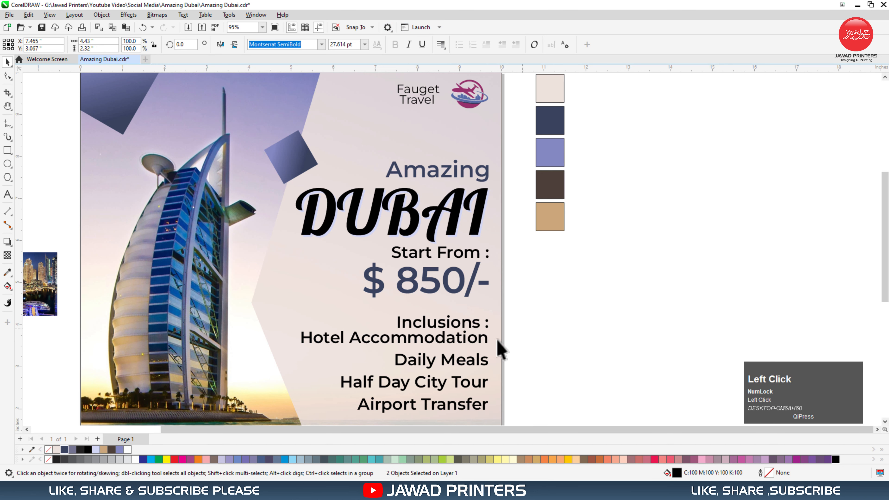
# Scale the inclusions list down to about 21.6 pt and fill it with dark blue #38415F.
pyautogui.click(480, 343)
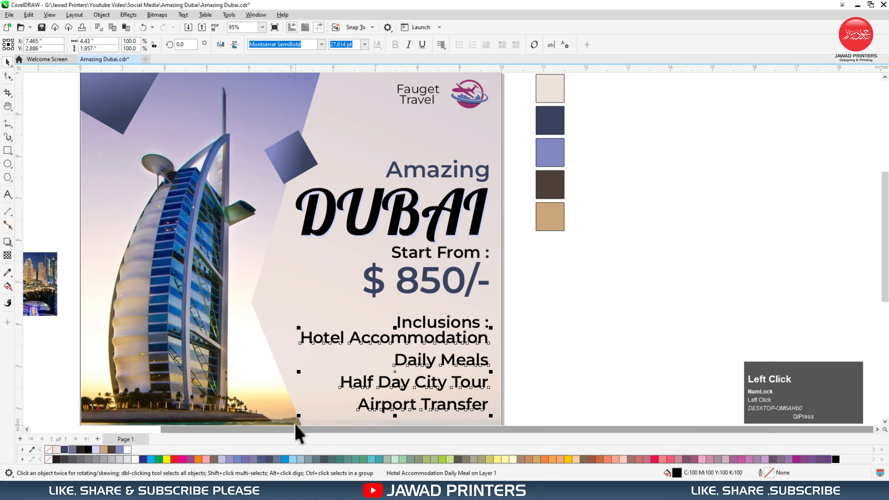
pyautogui.moveTo(300, 416); pyautogui.dragTo(321, 400)
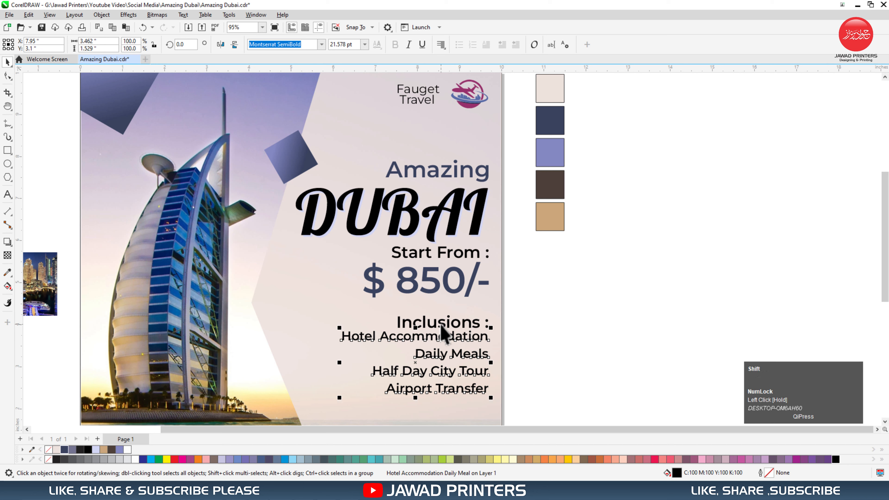
pyautogui.click(64, 450)
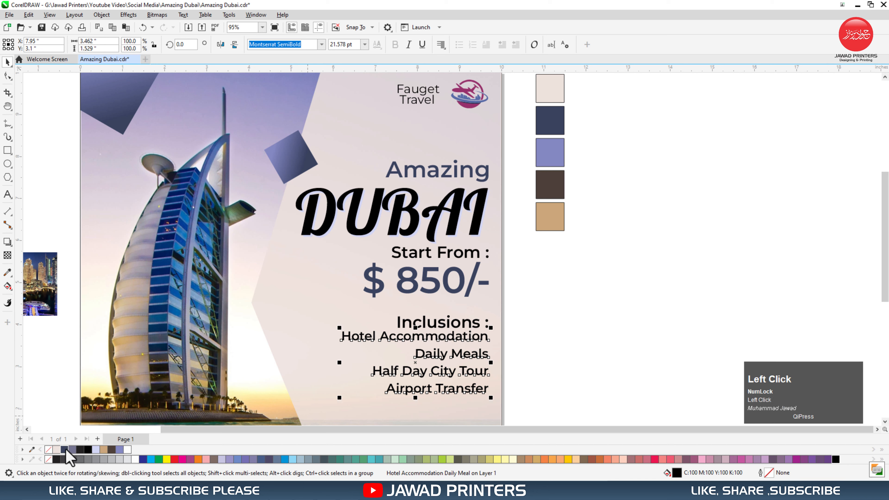
# Move "Inclusions :" and its list up closer to the price, and widen the line spacing of the list.
pyautogui.keyDown('shift'); pyautogui.click(473, 324); pyautogui.keyUp('shift')
pyautogui.moveTo(473, 323); pyautogui.dragTo(475, 310)
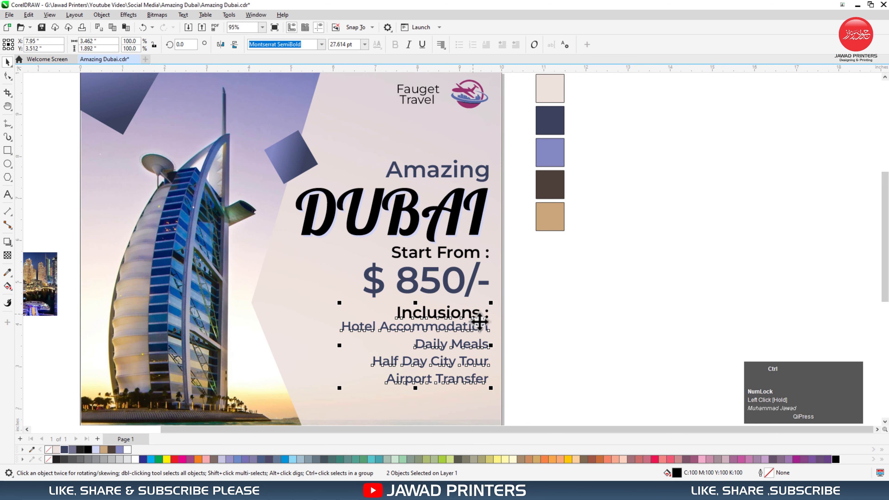
pyautogui.click(476, 338)
pyautogui.click(471, 328)
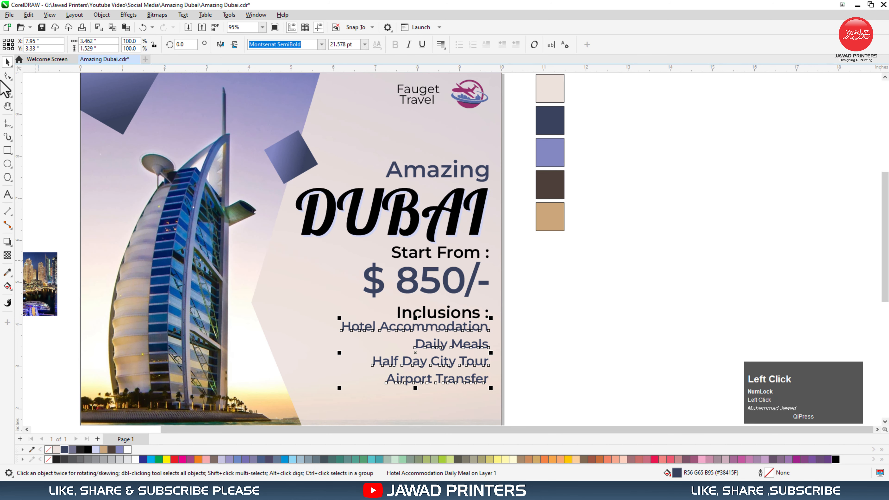
pyautogui.click(7, 78)
pyautogui.moveTo(337, 391); pyautogui.dragTo(338, 401)
pyautogui.press('space')
pyautogui.click(533, 352)
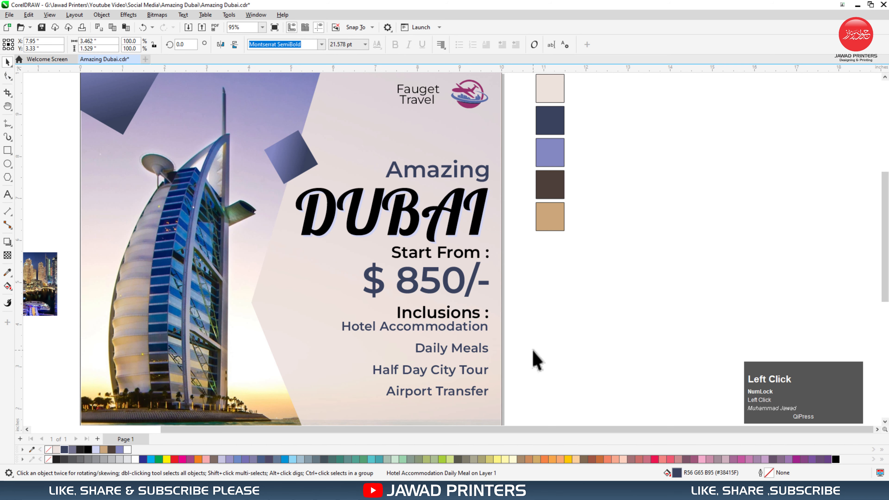
# Move the inclusions list down away from its heading and enlarge it to about 23.1 pt, keeping the right edge aligned.
pyautogui.press('F3')
pyautogui.press('F2')
pyautogui.moveTo(580, 312); pyautogui.dragTo(351, 426)
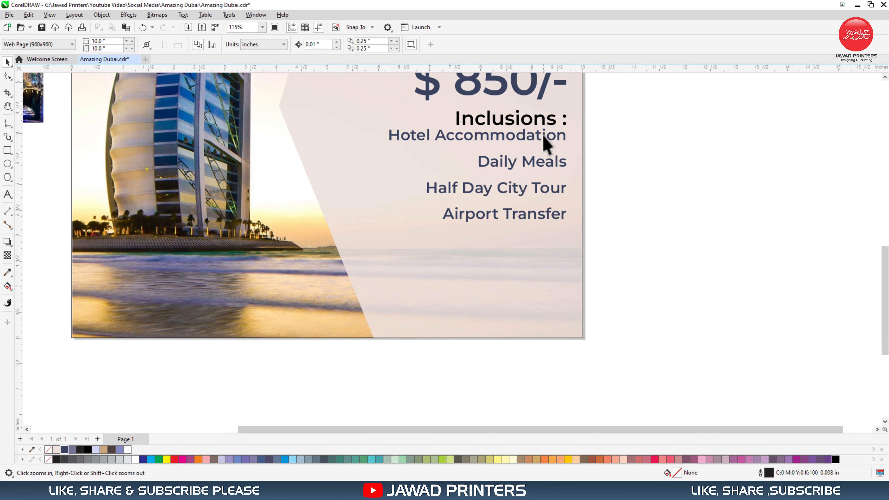
pyautogui.press('space')
pyautogui.moveTo(543, 137); pyautogui.dragTo(550, 164)
pyautogui.moveTo(387, 247); pyautogui.dragTo(373, 266)
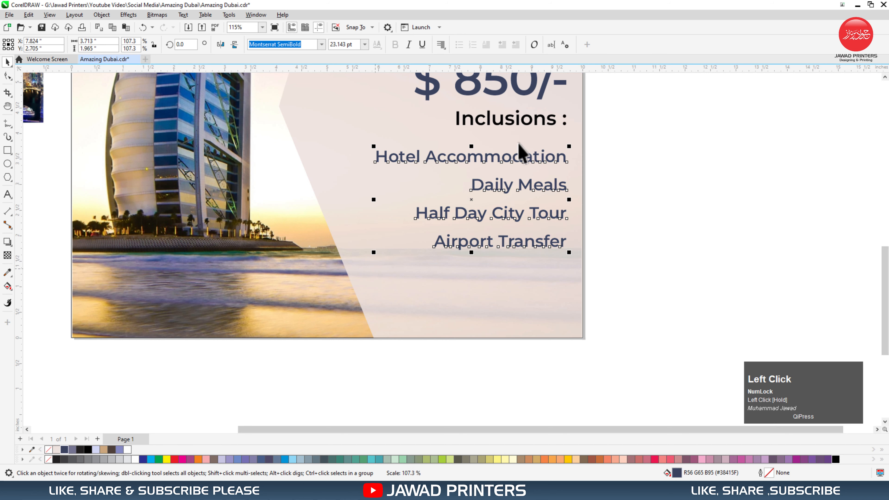
# Move "Inclusions :" straight down to sit just above "Hotel Accommodation".
pyautogui.click(527, 120)
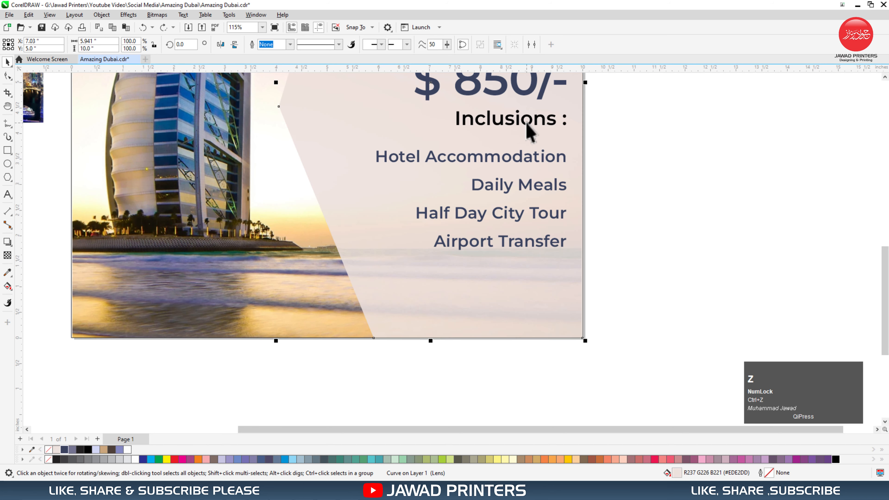
pyautogui.click(528, 121)
pyautogui.moveTo(527, 118); pyautogui.dragTo(526, 132)
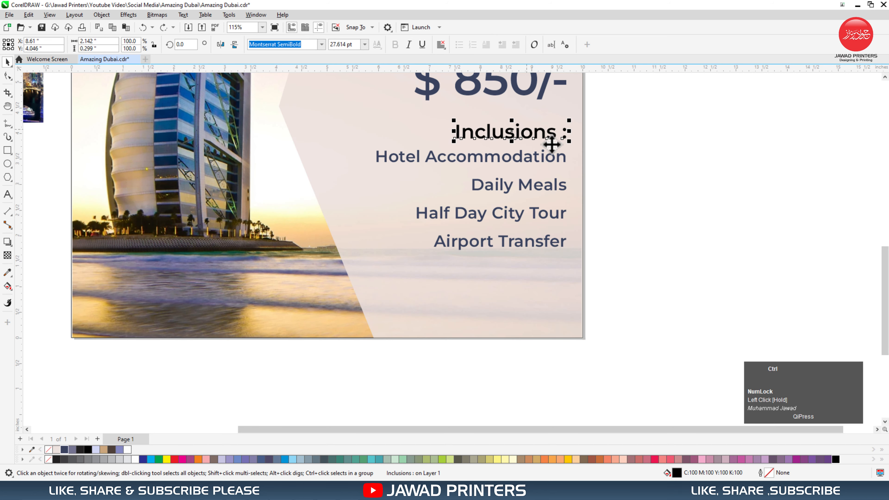
pyautogui.click(640, 159)
# Draw a rectangle about 2.49 by 0.87 inches below "Airport Transfer", right-aligned with the list, with corners rounded to about 0.218 inches.
pyautogui.click(8, 151)
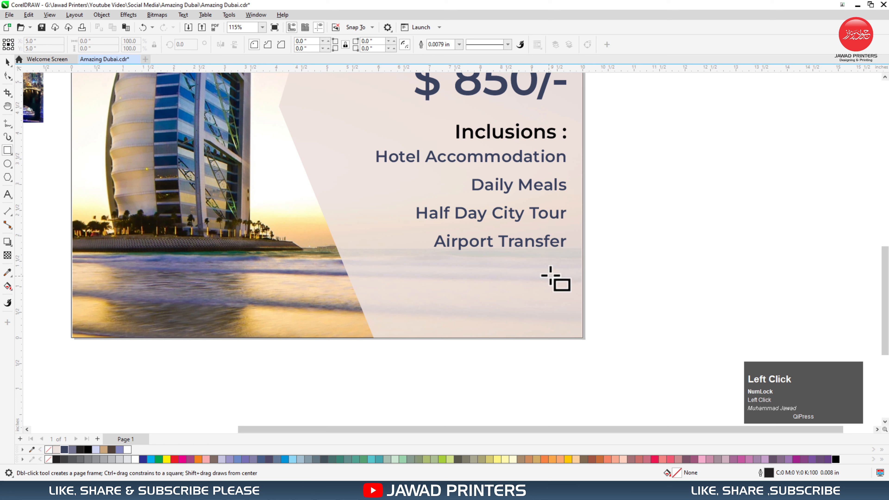
pyautogui.moveTo(558, 269); pyautogui.dragTo(431, 314)
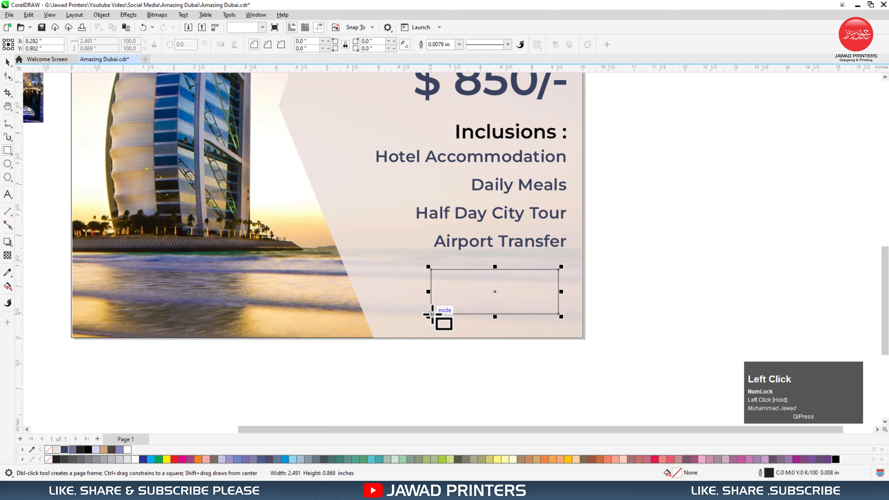
pyautogui.press('space')
pyautogui.keyDown('shift'); pyautogui.click(545, 246); pyautogui.keyUp('shift')
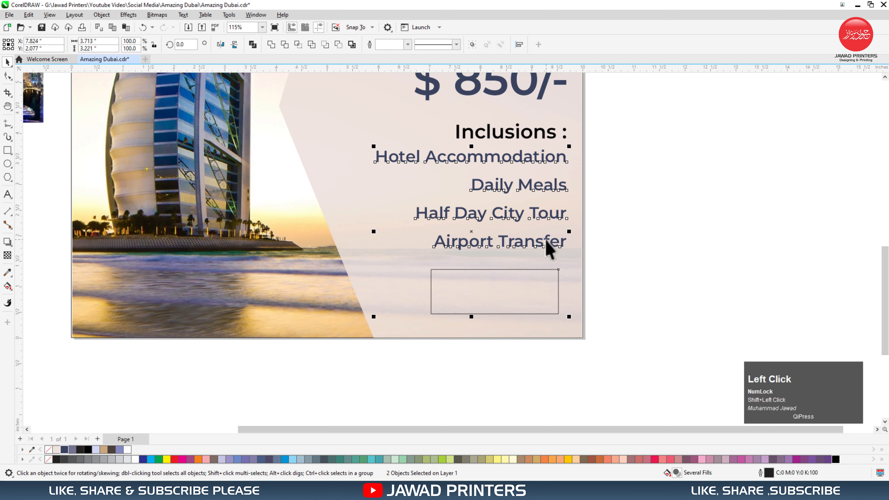
pyautogui.press('space')
# Remove the rounded rectangle's outline and fill it with tan #CAA67A.
pyautogui.rightClick(48, 450)
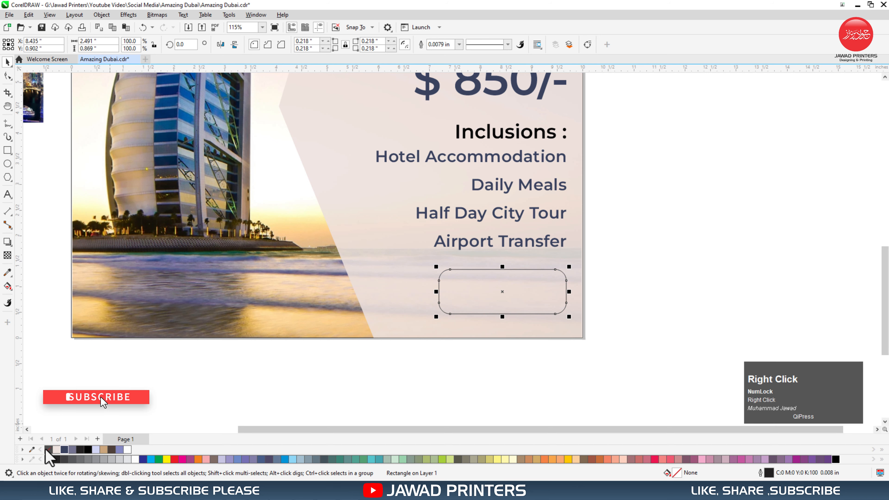
pyautogui.click(104, 449)
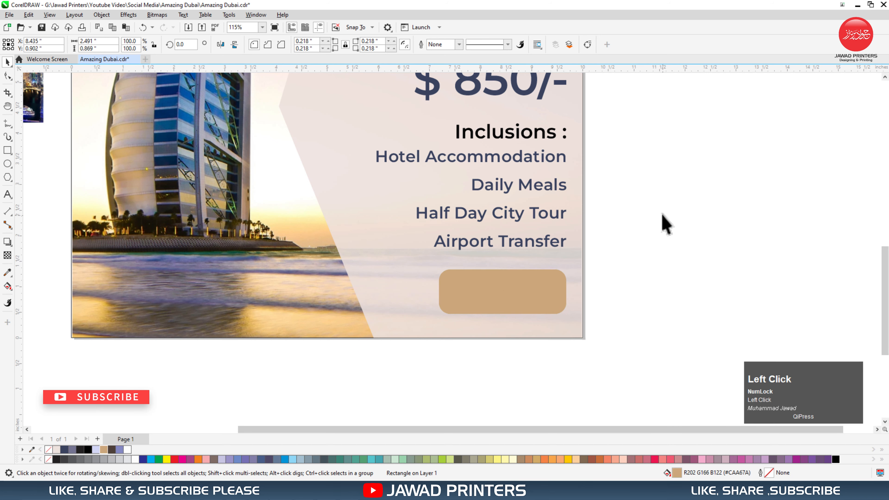
pyautogui.click(665, 224)
# Duplicate the "$ 850/-" price text onto the tan button and replace the copy's text with "BOOK NOW".
pyautogui.moveTo(519, 137); pyautogui.dragTo(524, 295)
pyautogui.rightClick(524, 295)
pyautogui.doubleClick(524, 295)
pyautogui.hotkey('ctrl', 'a')
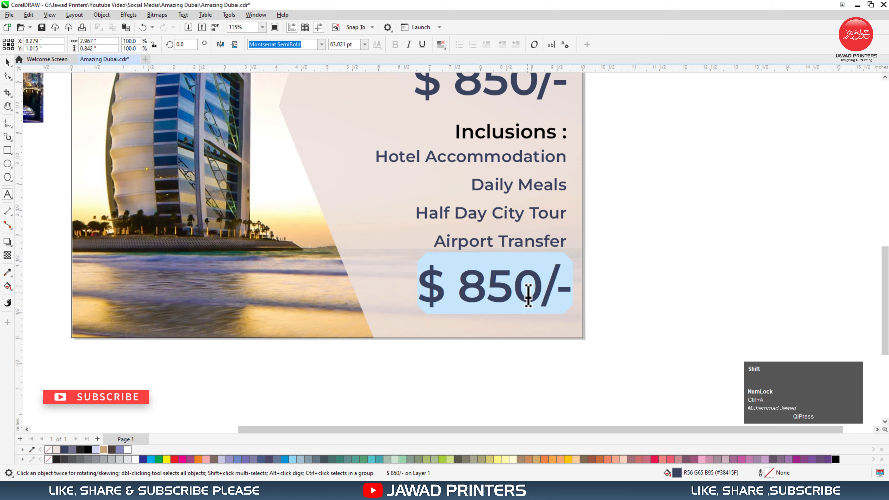
pyautogui.write('BOOK NOW')
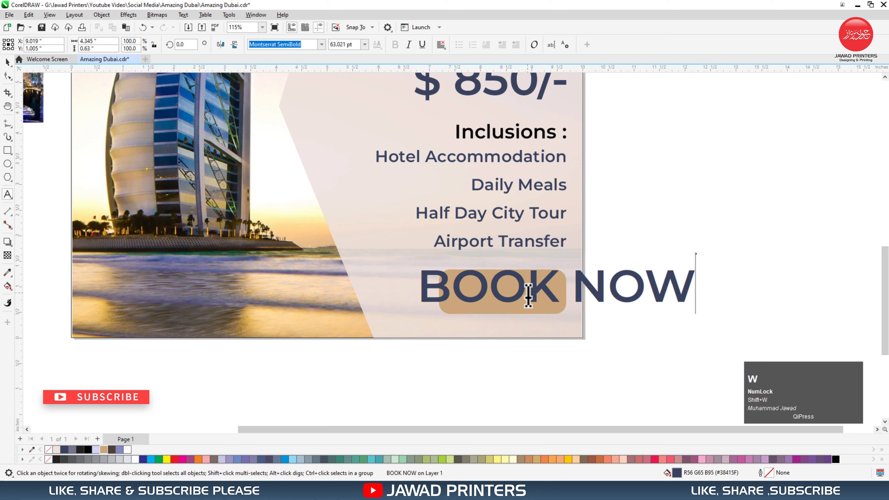
pyautogui.hotkey('ctrl', 'space')
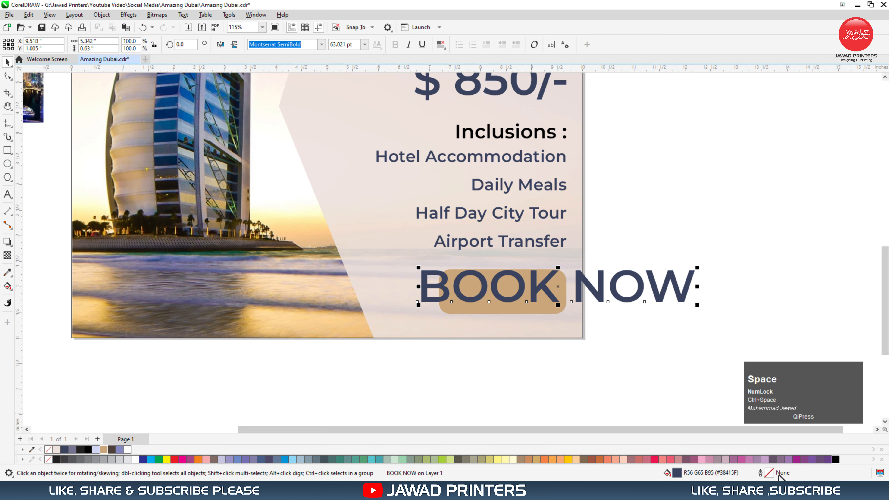
# Fill "BOOK NOW" with black and shrink it to about 24.5 pt, centred on the tan button.
pyautogui.click(835, 458)
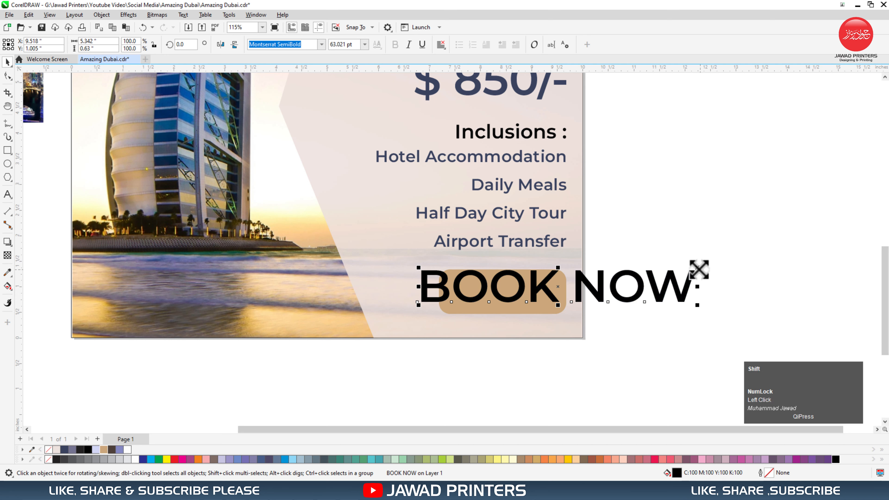
pyautogui.moveTo(697, 268); pyautogui.dragTo(683, 280)
pyautogui.keyDown('shift'); pyautogui.click(492, 304); pyautogui.keyUp('shift')
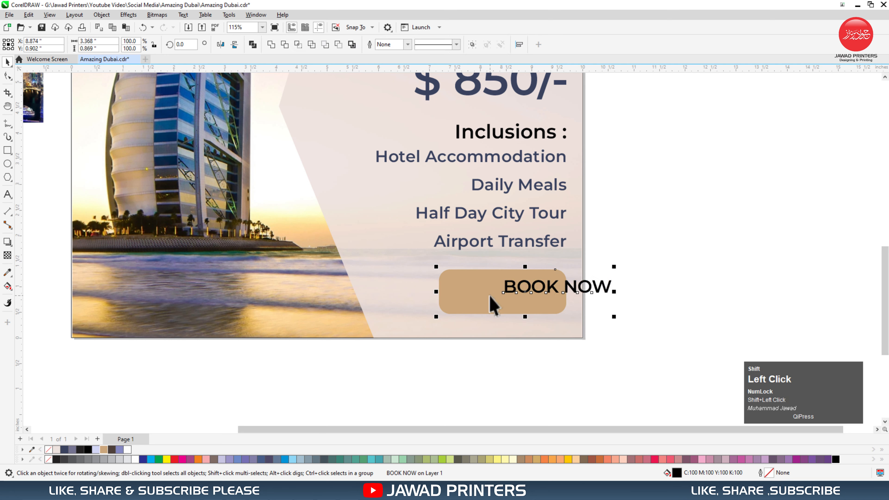
pyautogui.press('c')
pyautogui.press('e')
pyautogui.click(603, 271)
# Enlarge "BOOK NOW" to about 26.6 pt and centre it again on the tan button.
pyautogui.click(535, 292)
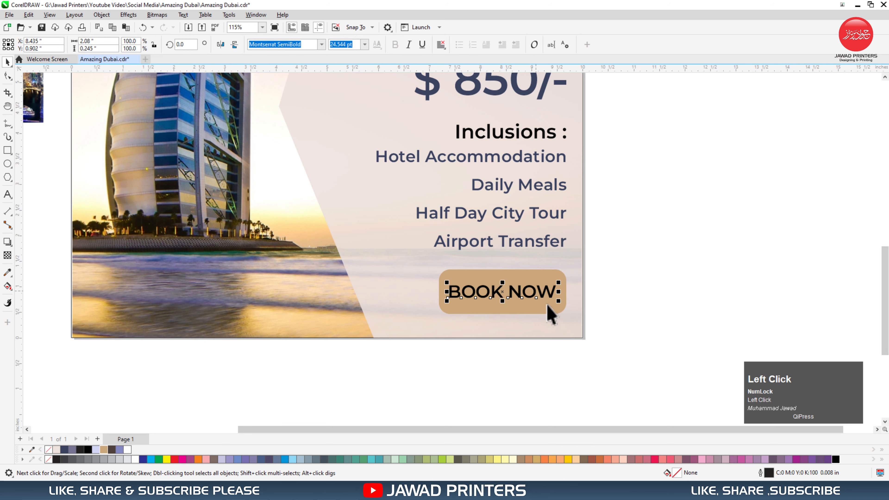
pyautogui.moveTo(561, 304); pyautogui.dragTo(564, 305)
pyautogui.keyDown('shift'); pyautogui.click(547, 306); pyautogui.keyUp('shift')
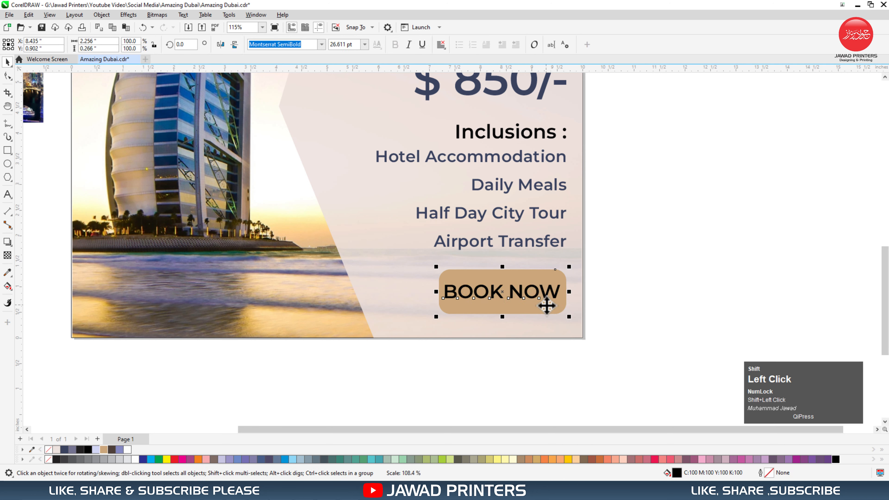
pyautogui.press('c')
pyautogui.press('e')
pyautogui.click(641, 265)
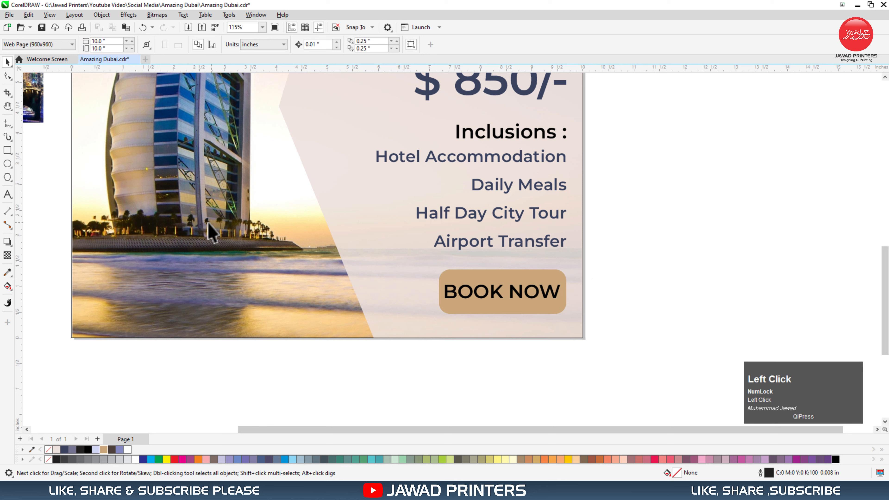
# Draw a square about 1.9 inches wide across the panel edge beside the inclusions list and rotate it diagonally.
pyautogui.click(7, 151)
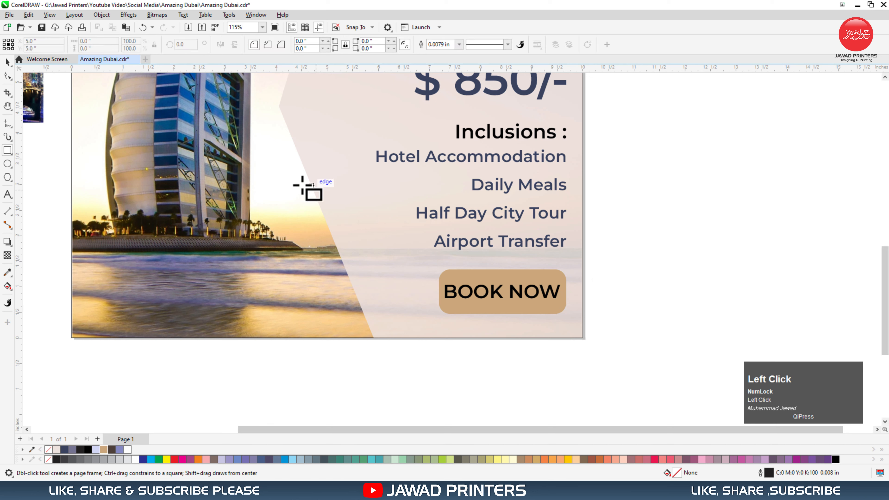
pyautogui.moveTo(300, 184); pyautogui.dragTo(366, 282)
pyautogui.press('space')
pyautogui.click(364, 234)
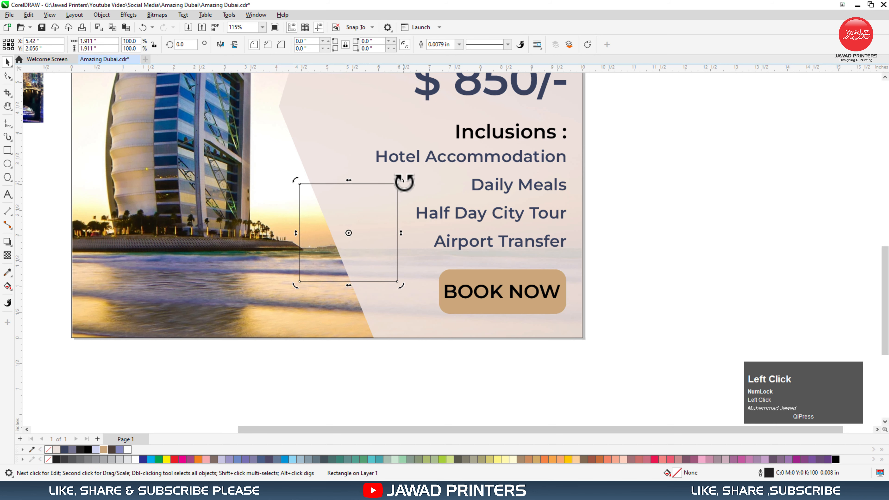
pyautogui.moveTo(402, 181); pyautogui.dragTo(337, 145)
pyautogui.click(337, 145)
# Place a duplicate of the square higher up beside the tower, tilted to about 353.3 degrees, and delete the lower square.
pyautogui.moveTo(367, 213); pyautogui.dragTo(383, 165)
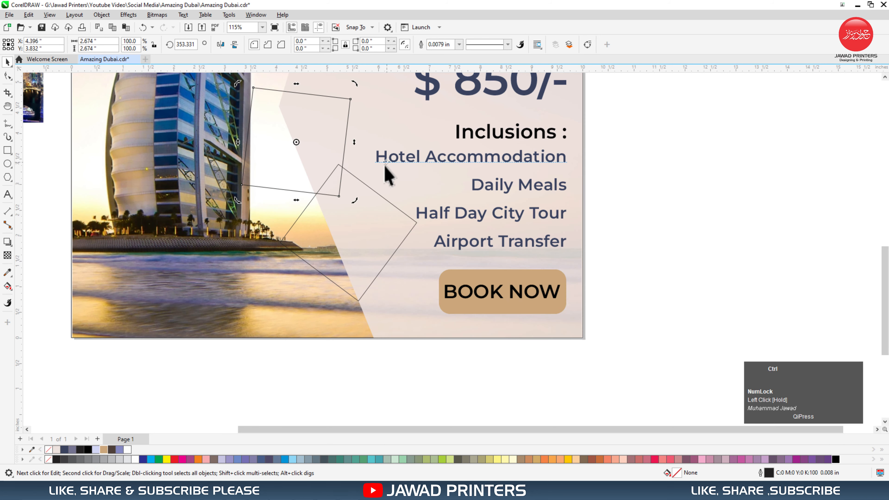
pyautogui.click(364, 217)
pyautogui.click(330, 149)
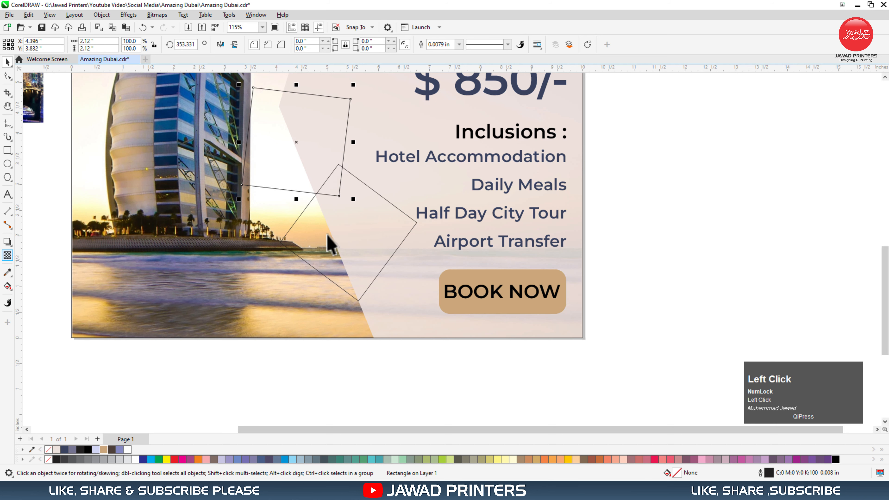
pyautogui.click(382, 220)
pyautogui.press('Delete')
# Move the tilted square slightly up so it overlaps the corner of the panel edge beside the tower.
pyautogui.click(319, 136)
pyautogui.moveTo(319, 135); pyautogui.dragTo(317, 128)
pyautogui.press('F3')
pyautogui.moveTo(447, 236); pyautogui.dragTo(319, 135)
pyautogui.moveTo(392, 221); pyautogui.dragTo(396, 214)
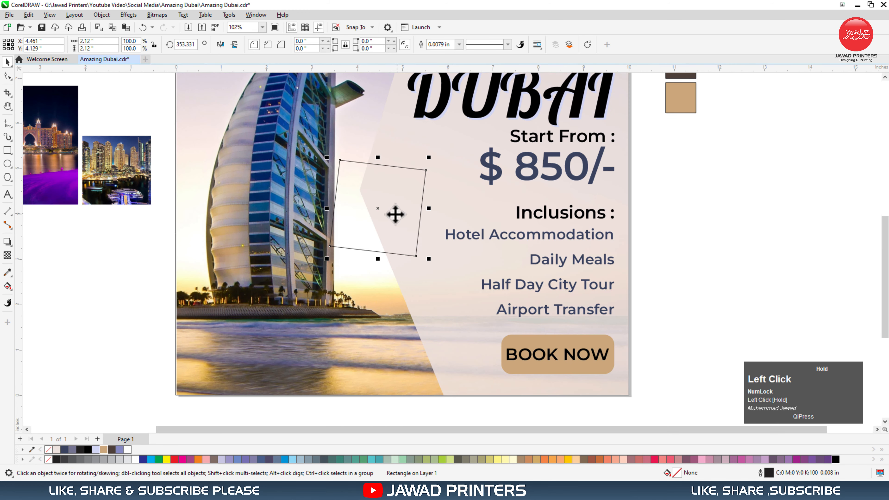
pyautogui.press('F2')
pyautogui.moveTo(483, 141); pyautogui.dragTo(266, 287)
pyautogui.click(7, 242)
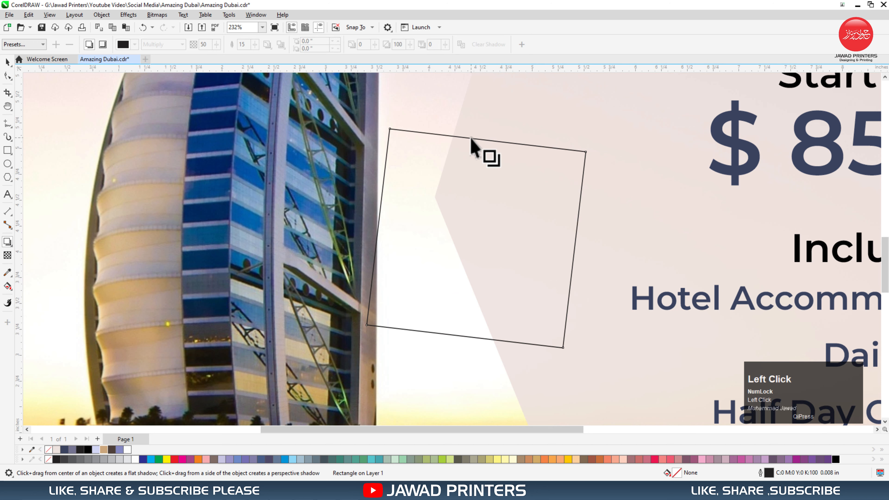
pyautogui.moveTo(472, 145); pyautogui.dragTo(476, 129)
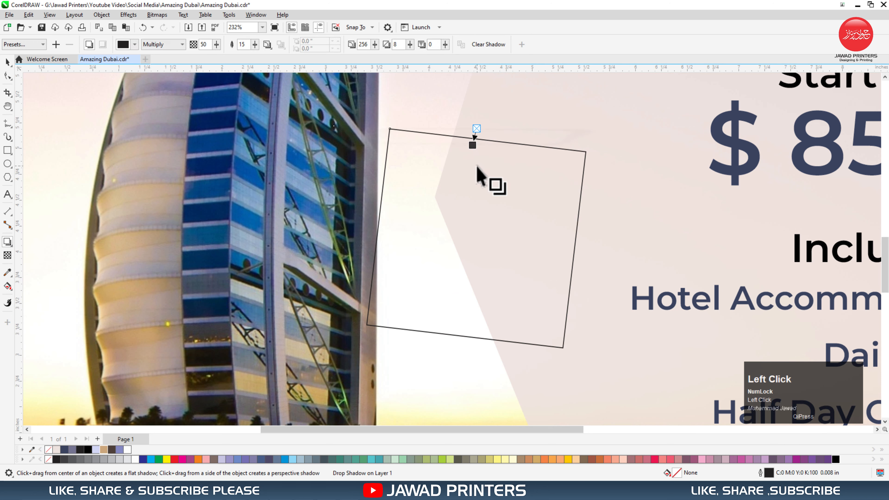
pyautogui.hotkey('ctrl', 'z')
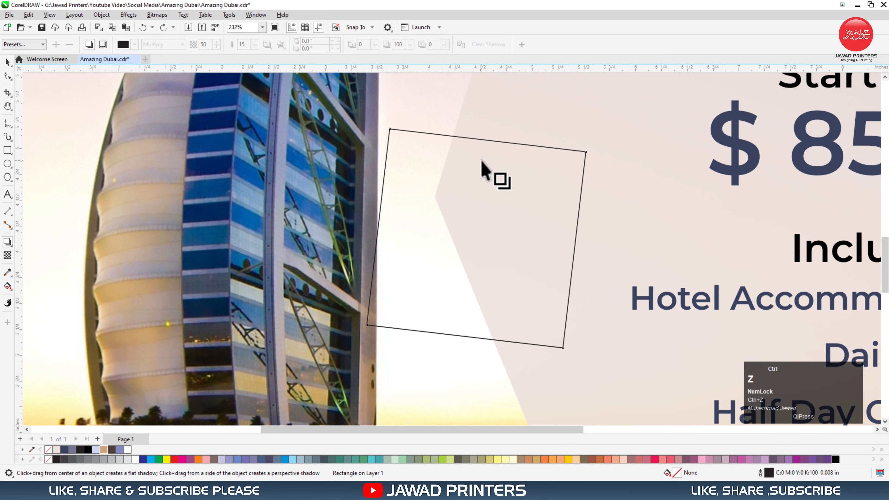
# Add a one-step inside contour with an offset of about 0.083 inches to the tilted square.
pyautogui.click(7, 241)
pyautogui.click(31, 253)
pyautogui.moveTo(453, 153)
pyautogui.mouseDown()
pyautogui.moveTo(460, 158)
pyautogui.moveTo(463, 140)
pyautogui.mouseUp()
pyautogui.press('space')
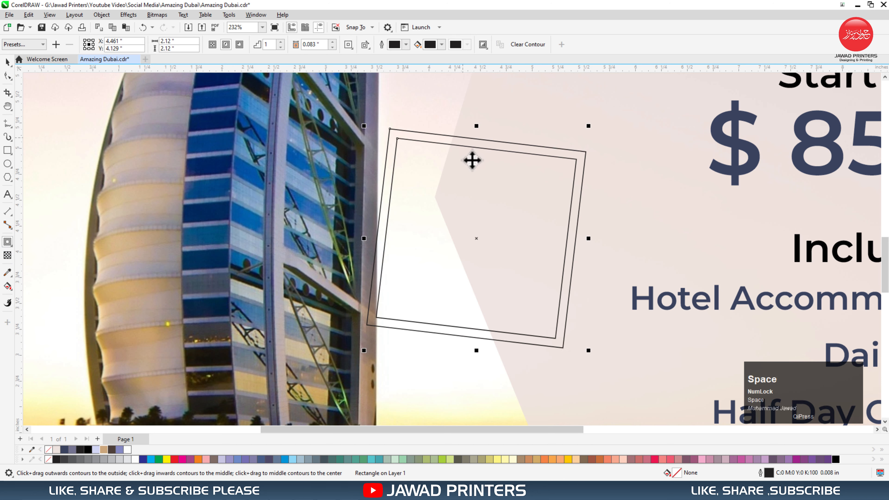
# Move the double-outlined tilted square slightly up and place a duplicate of it below, overlapping the panel edge near the beach.
pyautogui.moveTo(496, 208); pyautogui.dragTo(494, 194)
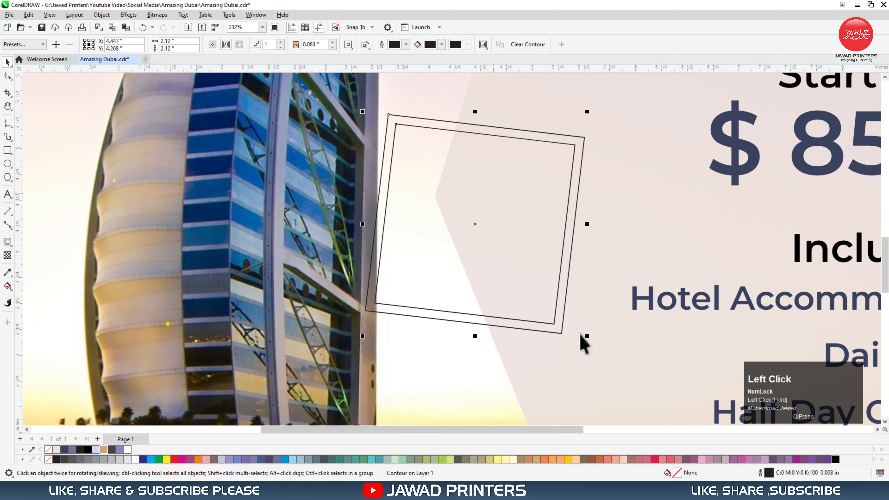
pyautogui.press('F3')
pyautogui.press('F2')
pyautogui.moveTo(714, 169); pyautogui.dragTo(372, 448)
pyautogui.moveTo(428, 185); pyautogui.dragTo(453, 267)
pyautogui.rightClick(456, 279)
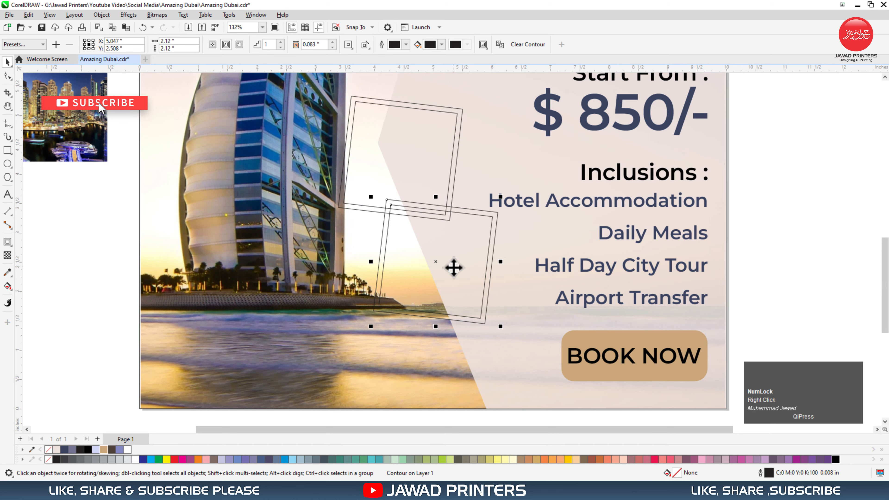
# Rotate the lower duplicate to about 98.3 degrees so it tilts the opposite way, and break the contours of both squares apart.
pyautogui.click(454, 264)
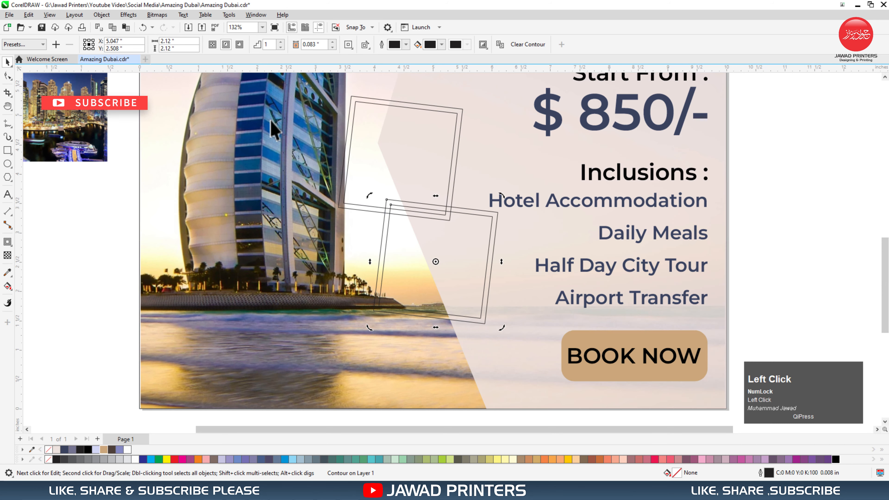
pyautogui.moveTo(497, 197); pyautogui.dragTo(382, 232)
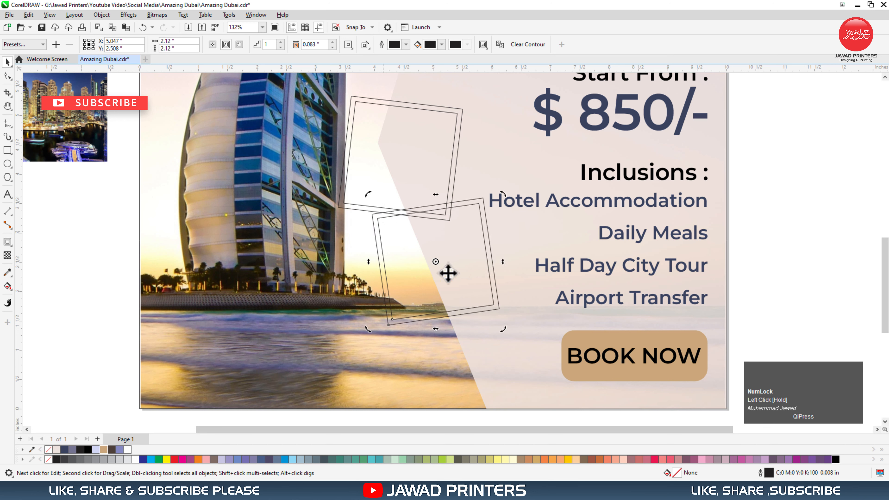
pyautogui.keyDown('shift'); pyautogui.click(432, 176); pyautogui.keyUp('shift')
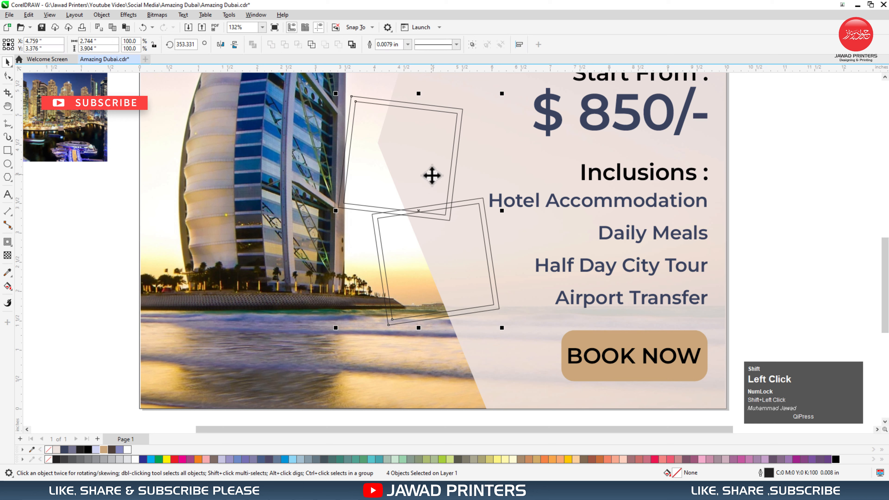
pyautogui.hotkey('ctrl', 'k')
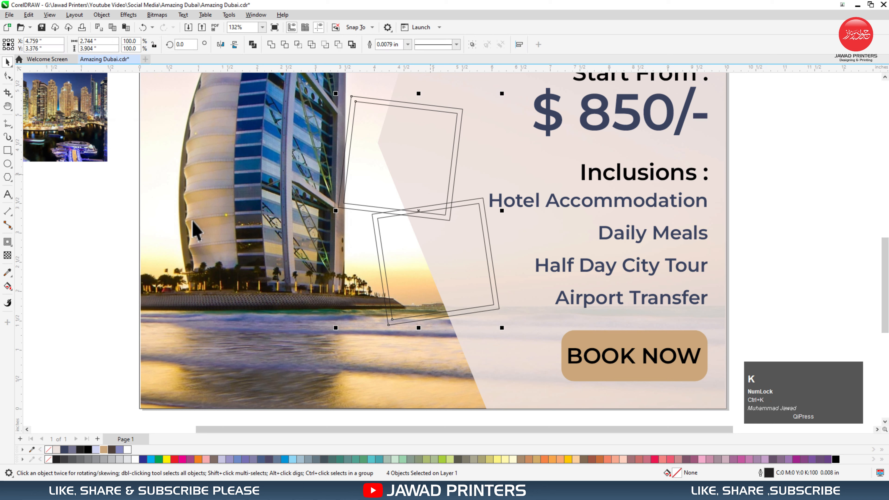
pyautogui.click(71, 170)
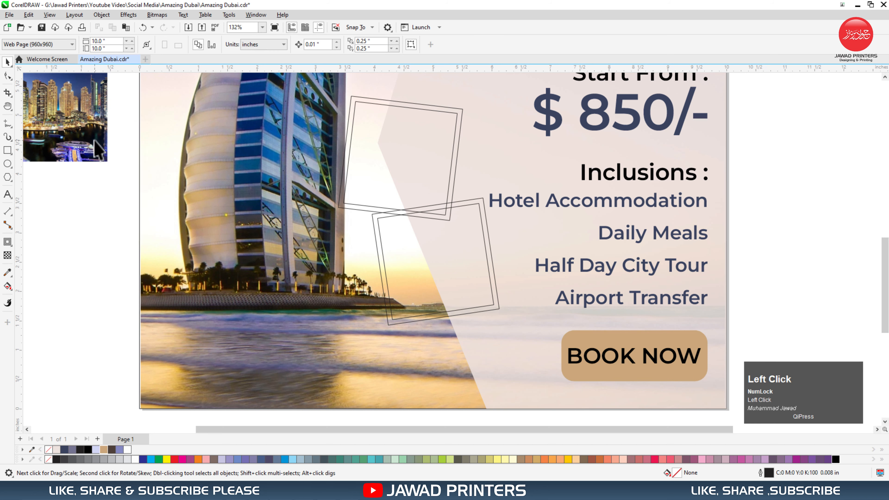
# PowerClip the night marina skyline photo inside the inner square of the lower frame.
pyautogui.click(70, 128)
pyautogui.rightClick(71, 128)
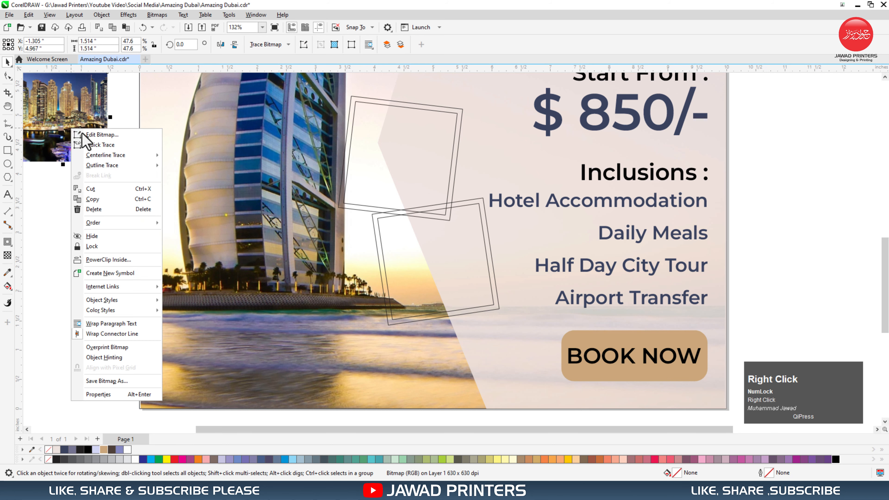
pyautogui.click(105, 260)
pyautogui.click(422, 254)
# PowerClip the night palace photo with purple foreground inside the inner square of the upper frame.
pyautogui.press('F3')
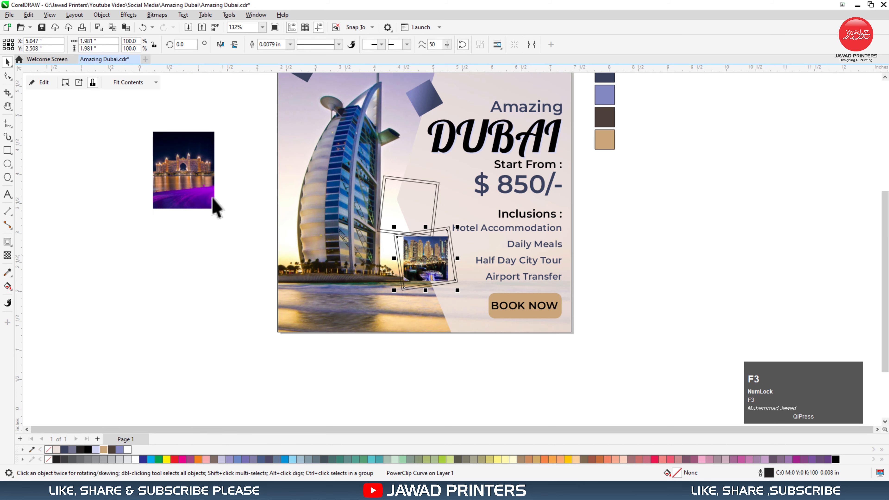
pyautogui.click(189, 184)
pyautogui.rightClick(189, 184)
pyautogui.click(230, 315)
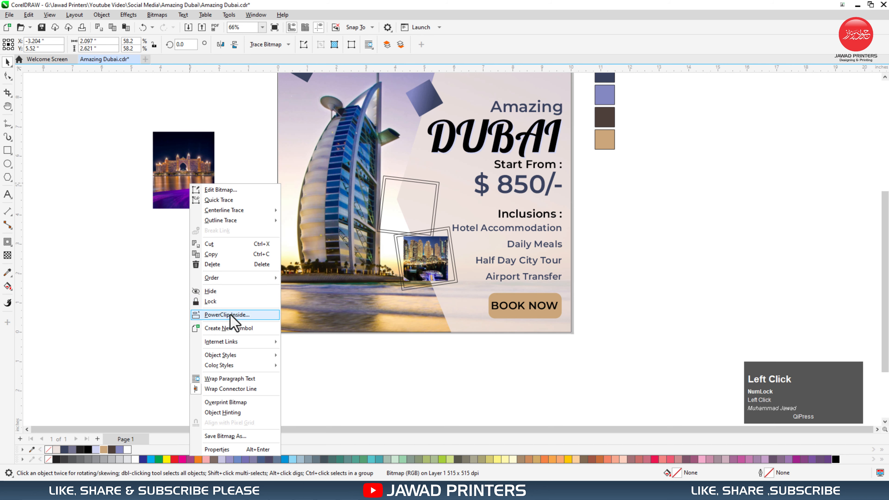
pyautogui.click(406, 207)
# Edit the lower frame's clipped contents, enlarging the skyline photo to about 2.21 inches and moving it slightly down to fill the square.
pyautogui.press('F10')
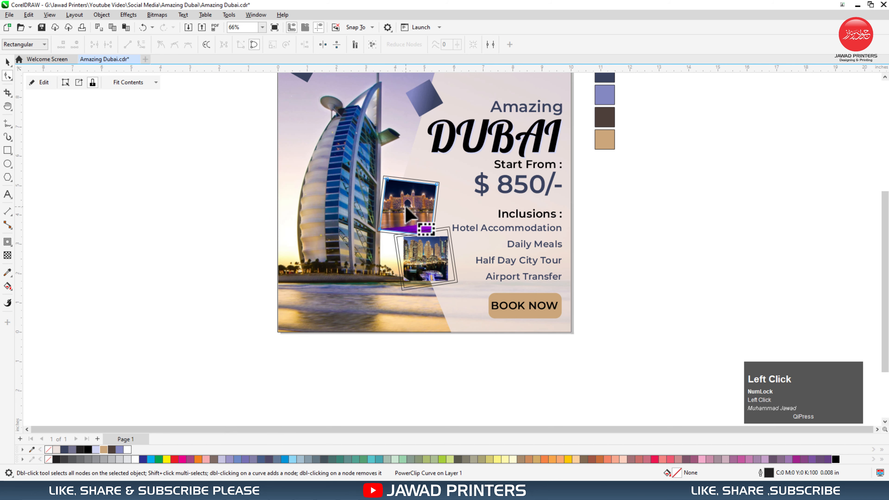
pyautogui.press('space')
pyautogui.doubleClick(426, 260)
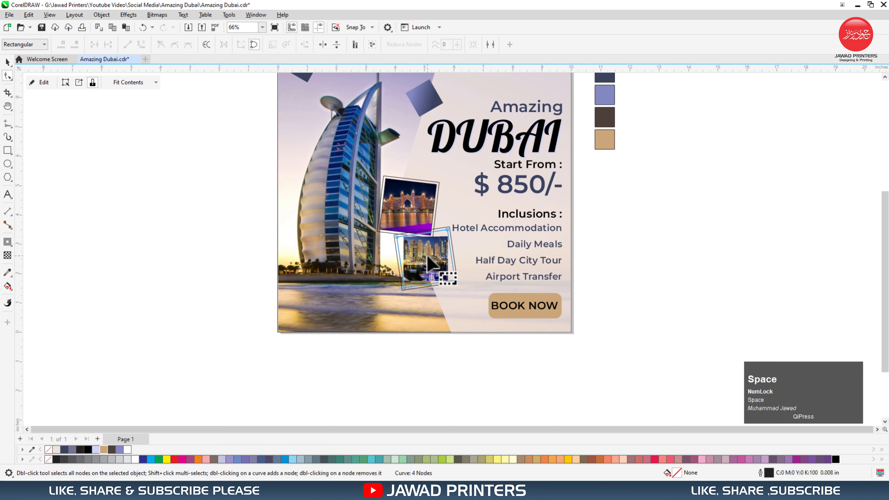
pyautogui.press('space')
pyautogui.click(44, 83)
pyautogui.press('F2')
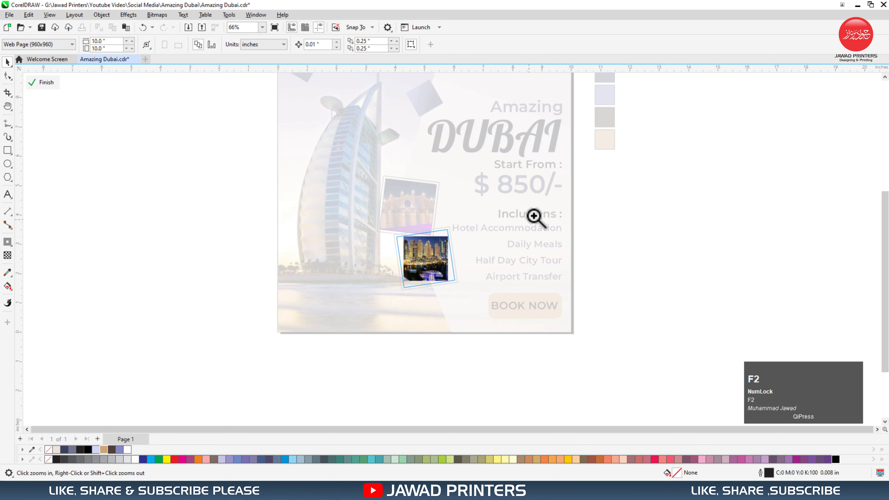
pyautogui.click(446, 268)
pyautogui.press('space')
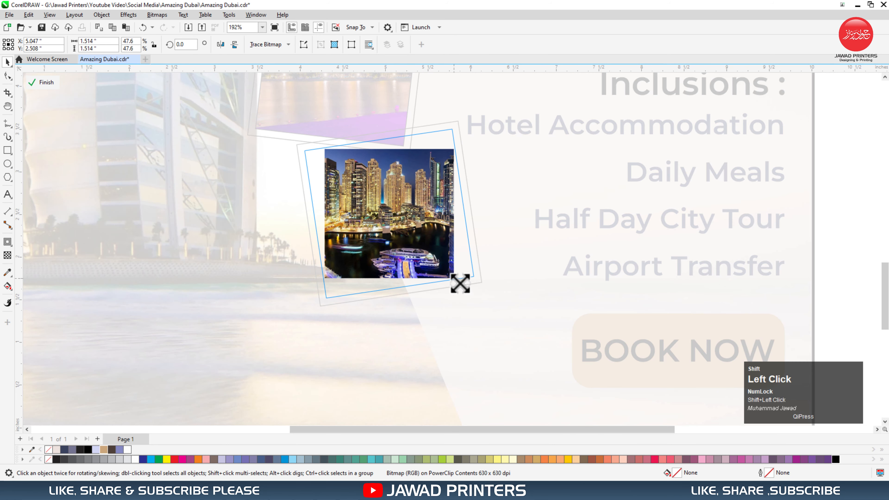
pyautogui.moveTo(456, 281); pyautogui.dragTo(487, 308)
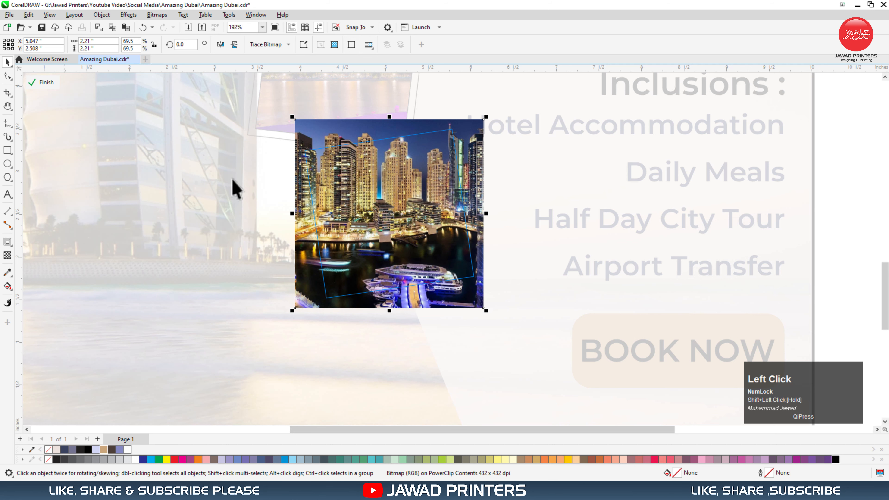
pyautogui.moveTo(420, 199); pyautogui.dragTo(419, 205)
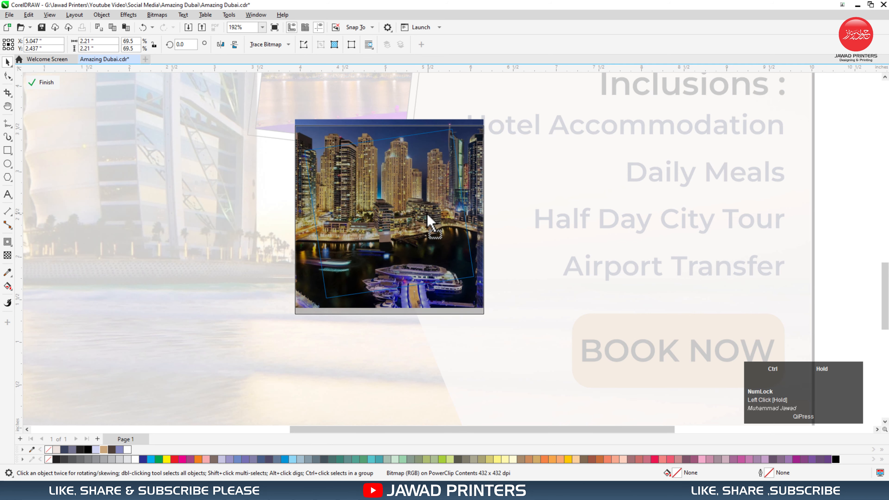
pyautogui.click(59, 82)
# Fill the outer squares of both photo frames with dark brown (R77 G64 B58) and remove their outlines.
pyautogui.click(433, 134)
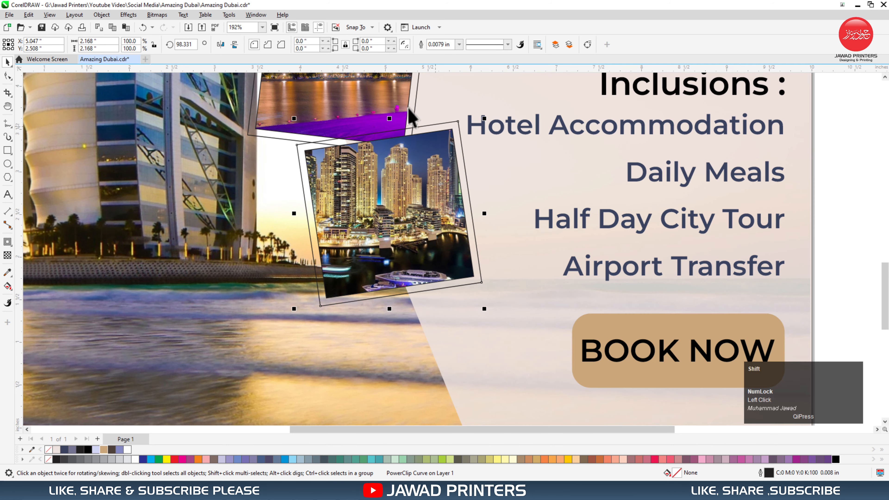
pyautogui.keyDown('shift'); pyautogui.click(186, 267); pyautogui.keyUp('shift')
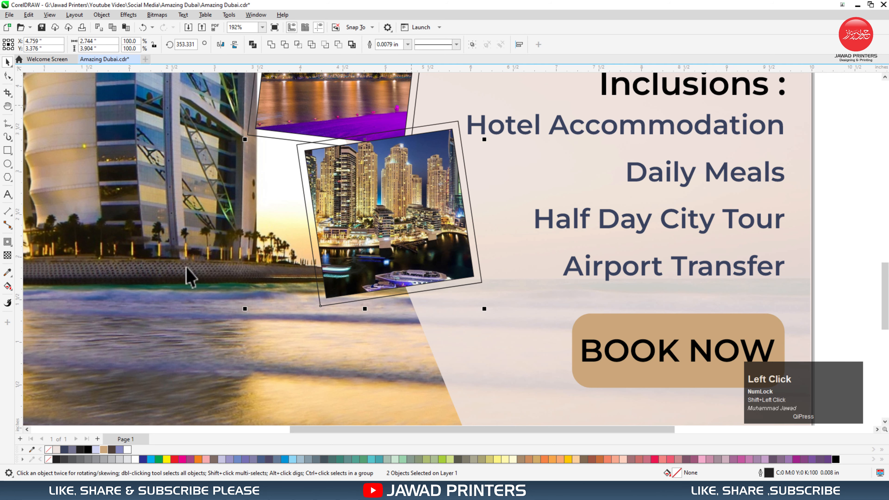
pyautogui.click(112, 450)
pyautogui.rightClick(46, 450)
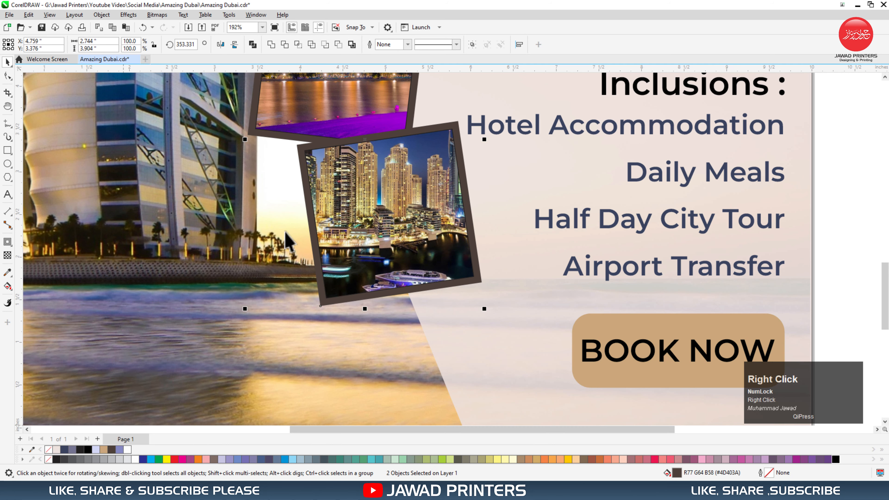
# Remove the outlines from both inner squares holding the clipped photos.
pyautogui.press('F2')
pyautogui.click(377, 216)
pyautogui.press('F3')
pyautogui.press('F3')
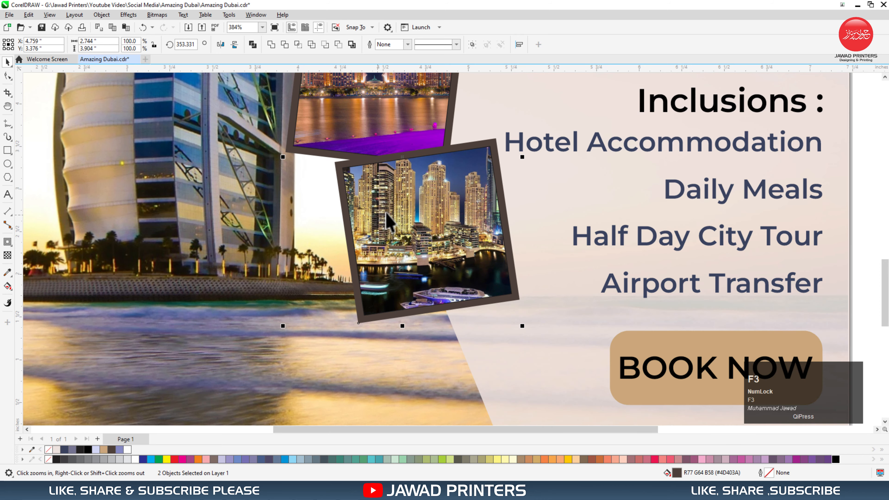
pyautogui.keyDown('shift'); pyautogui.click(380, 168); pyautogui.keyUp('shift')
pyautogui.keyDown('shift'); pyautogui.click(374, 159); pyautogui.keyUp('shift')
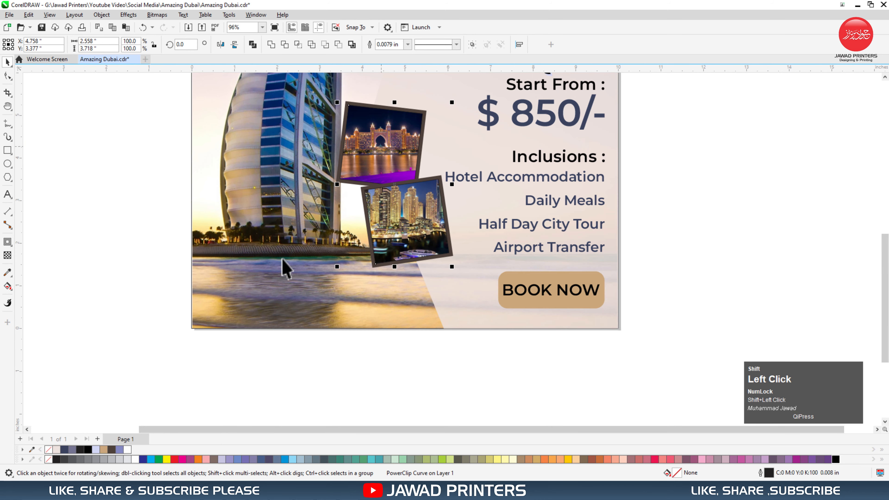
pyautogui.rightClick(51, 452)
pyautogui.click(98, 312)
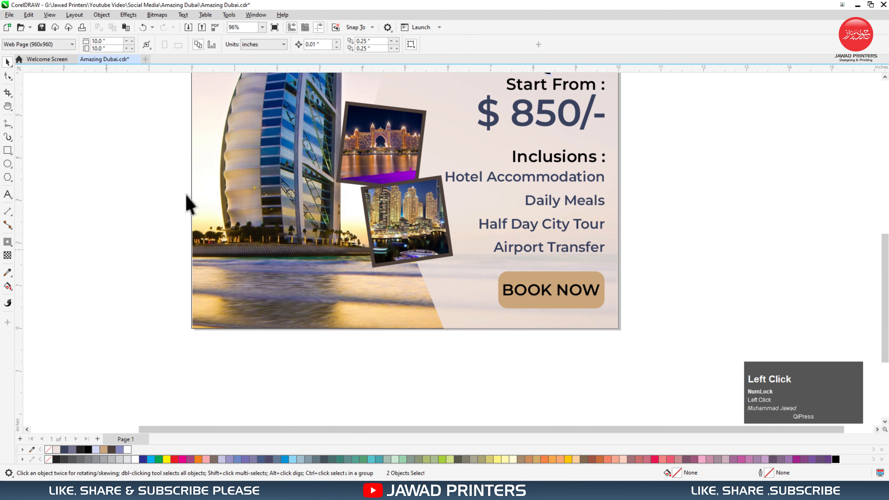
# Add a flat Multiply drop shadow to the upper frame's brown square and set the shadow opacity to 75.
pyautogui.click(358, 103)
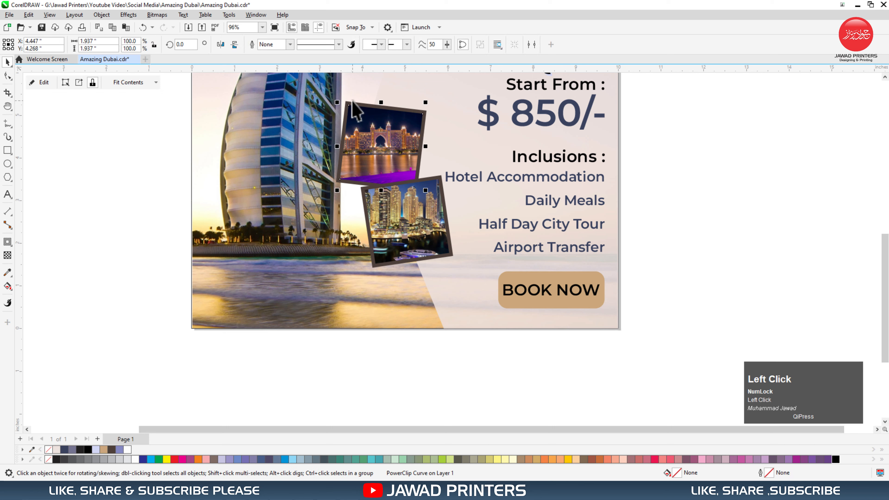
pyautogui.click(425, 115)
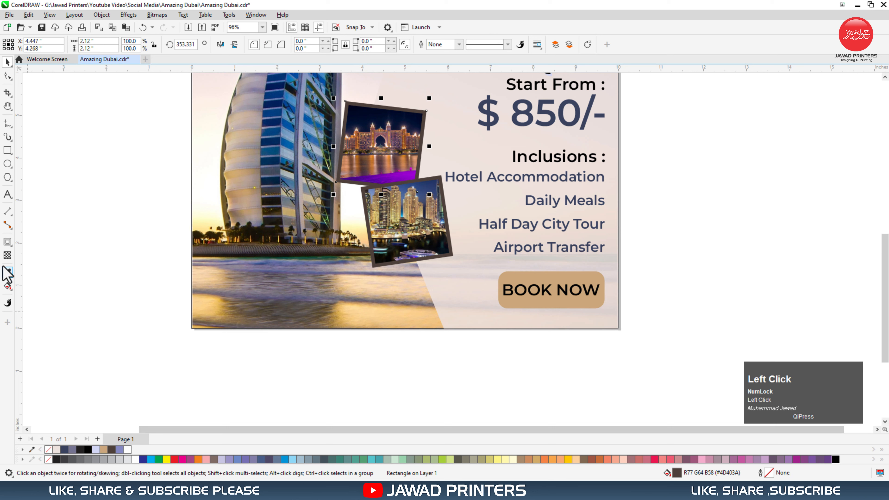
pyautogui.click(6, 242)
pyautogui.click(30, 240)
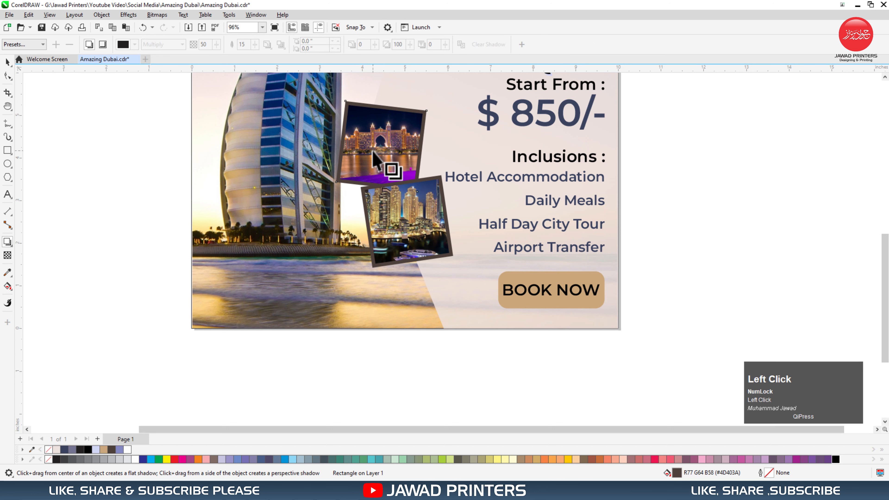
pyautogui.moveTo(381, 146); pyautogui.dragTo(427, 146)
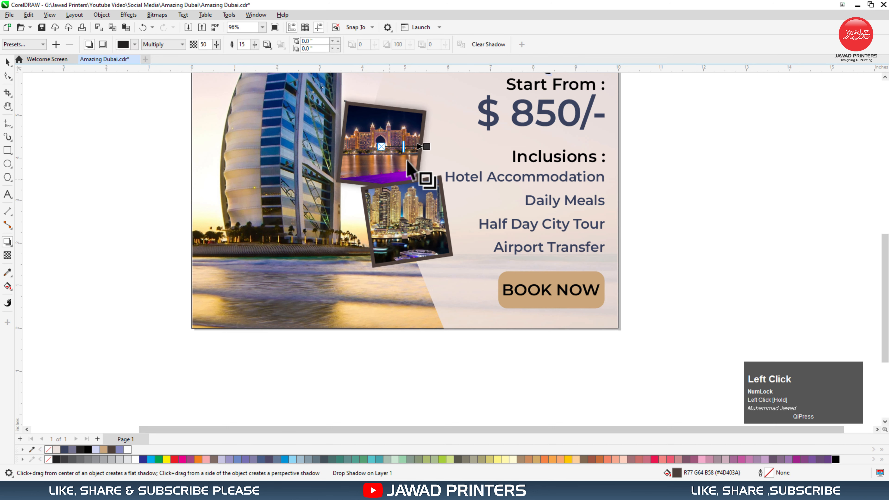
pyautogui.moveTo(208, 42); pyautogui.dragTo(179, 46)
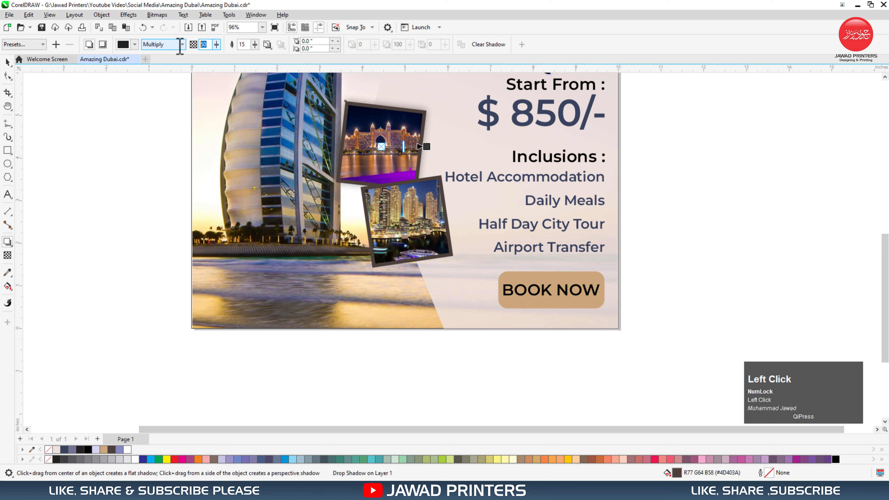
pyautogui.press('Return')
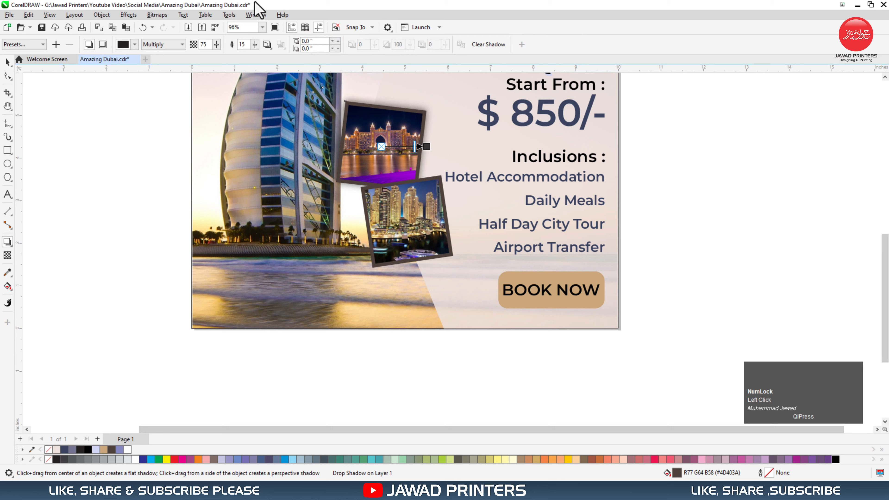
# Try a feathering of 14 on the upper frame's drop shadow, and set it to 8.
pyautogui.moveTo(247, 45); pyautogui.dragTo(235, 45)
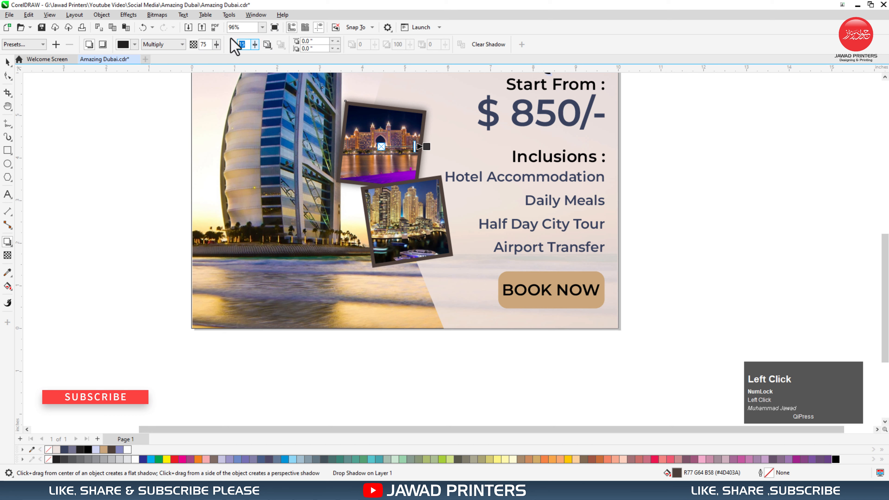
pyautogui.write('14')
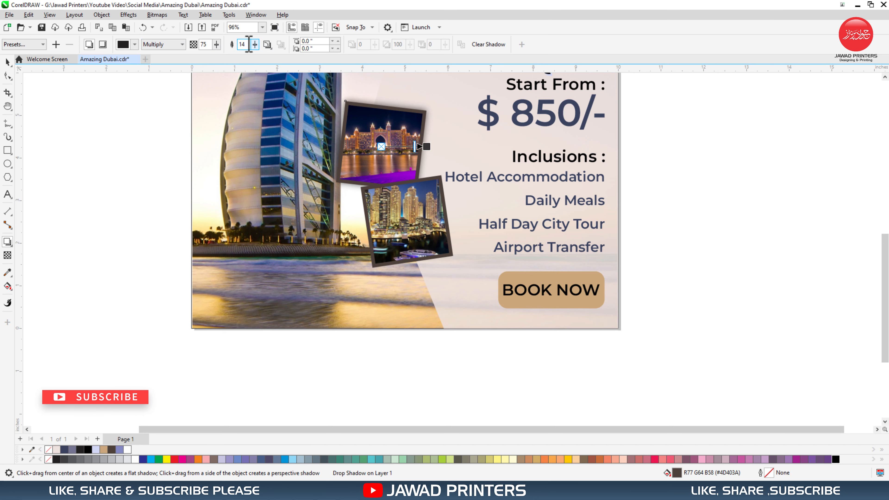
pyautogui.moveTo(248, 45); pyautogui.dragTo(228, 52)
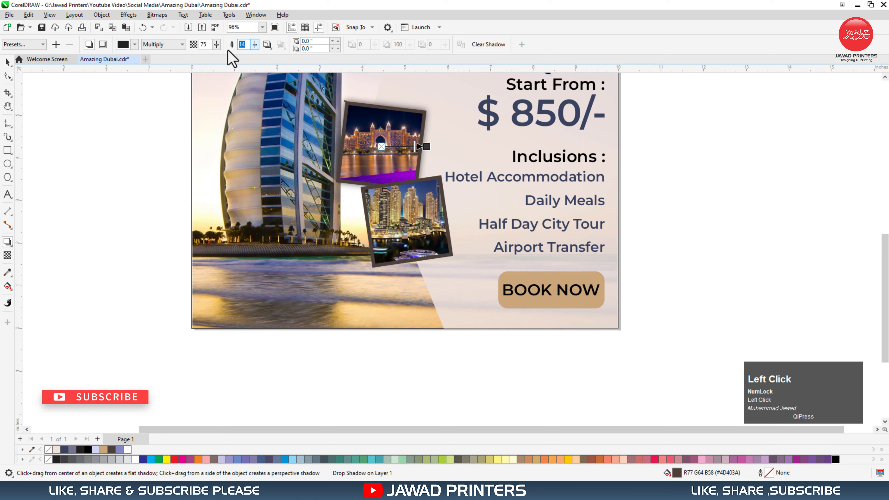
pyautogui.write('8')
pyautogui.press('space')
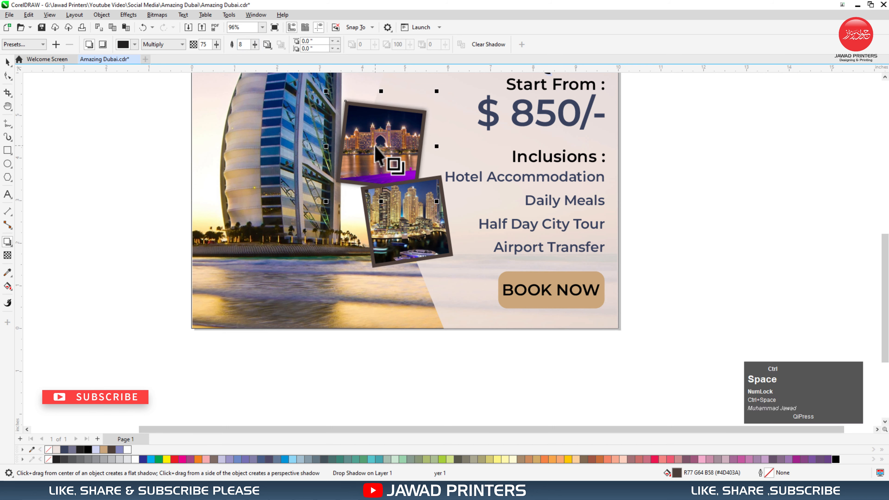
# Copy the upper frame's drop shadow properties onto the brown square of the lower frame.
pyautogui.click(452, 252)
pyautogui.press('space')
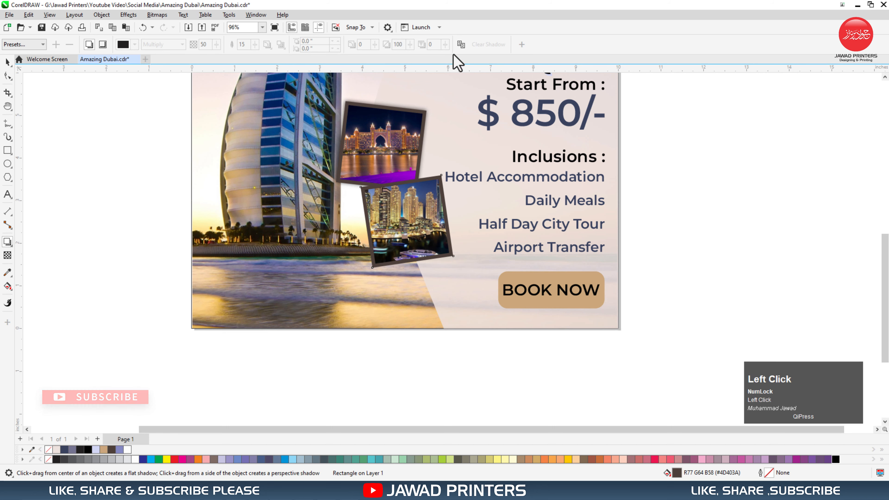
pyautogui.click(418, 106)
pyautogui.hotkey('ctrl', 'space')
pyautogui.hotkey('ctrl', 'space')
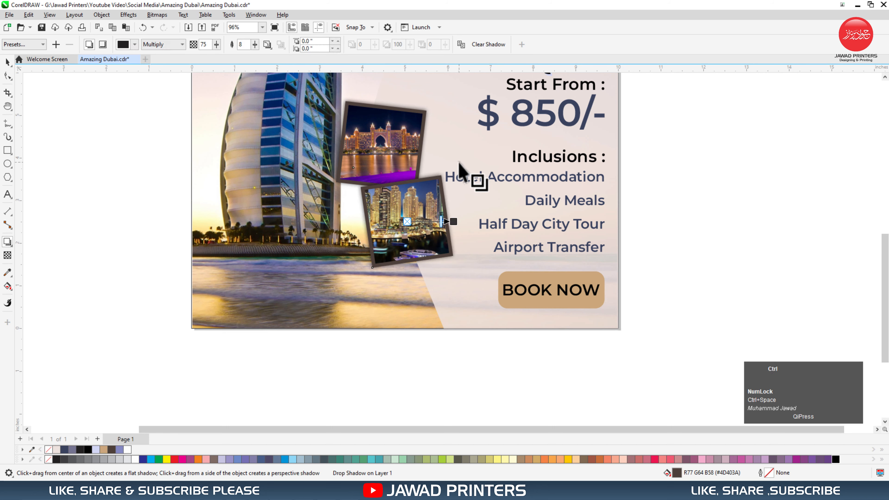
pyautogui.press('space')
pyautogui.click(659, 163)
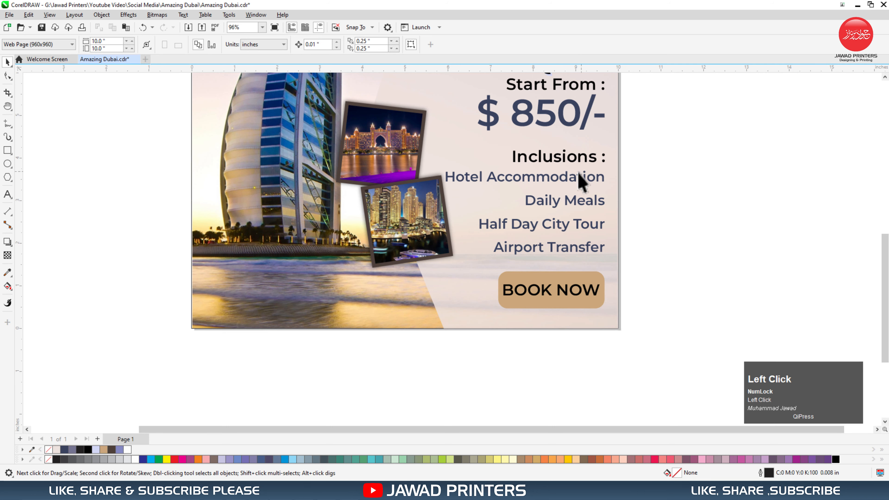
# Move the lower photo together with its brown frame slightly to the left, away from the inclusions text.
pyautogui.click(438, 195)
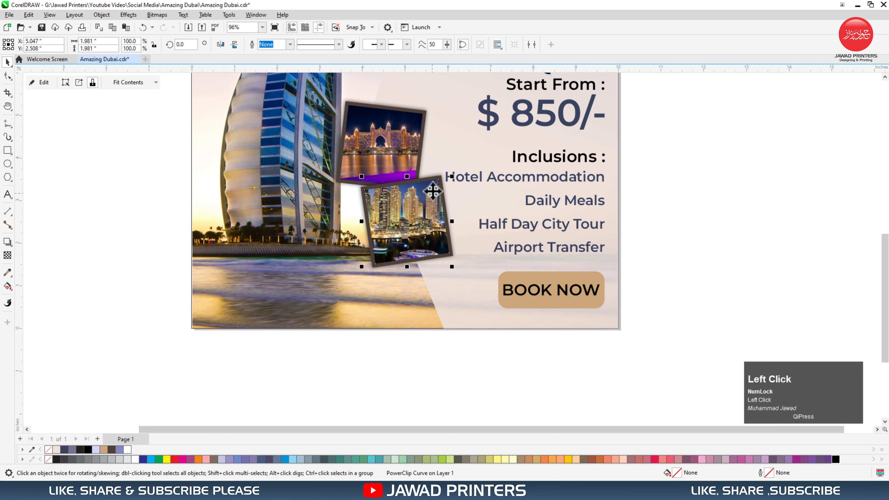
pyautogui.keyDown('shift'); pyautogui.click(440, 177); pyautogui.keyUp('shift')
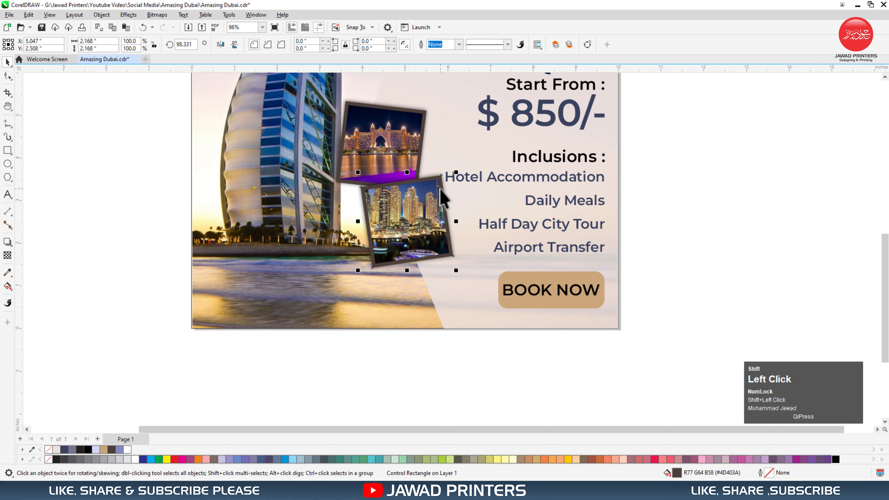
pyautogui.moveTo(441, 189); pyautogui.dragTo(438, 189)
pyautogui.click(655, 175)
# Delete the column of five colour swatches beside the page.
pyautogui.press('F3')
pyautogui.press('F3')
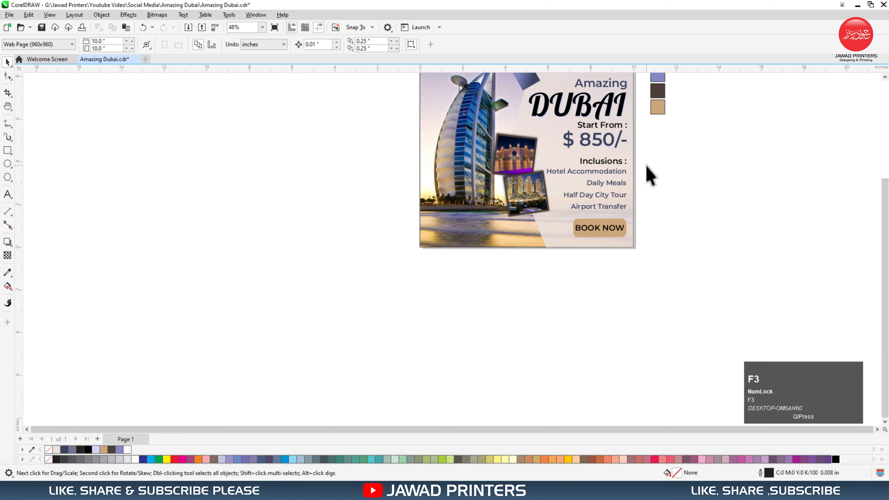
pyautogui.moveTo(652, 206); pyautogui.dragTo(496, 100)
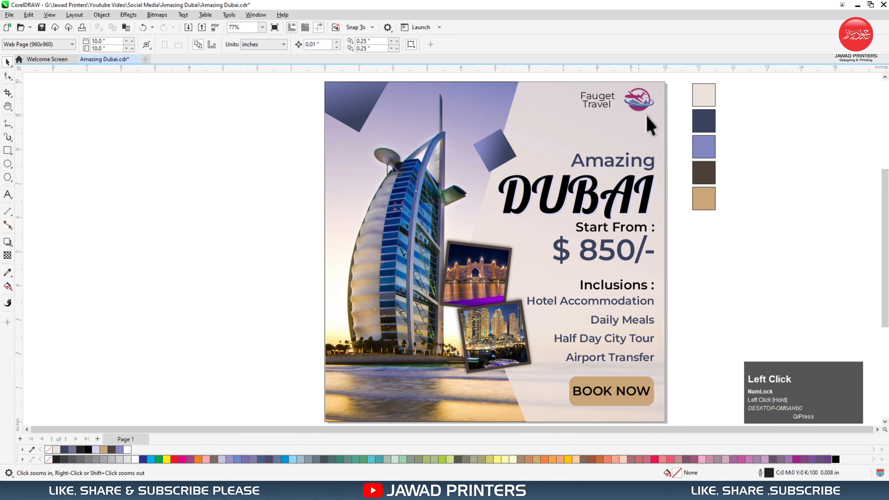
pyautogui.moveTo(697, 178); pyautogui.dragTo(660, 78)
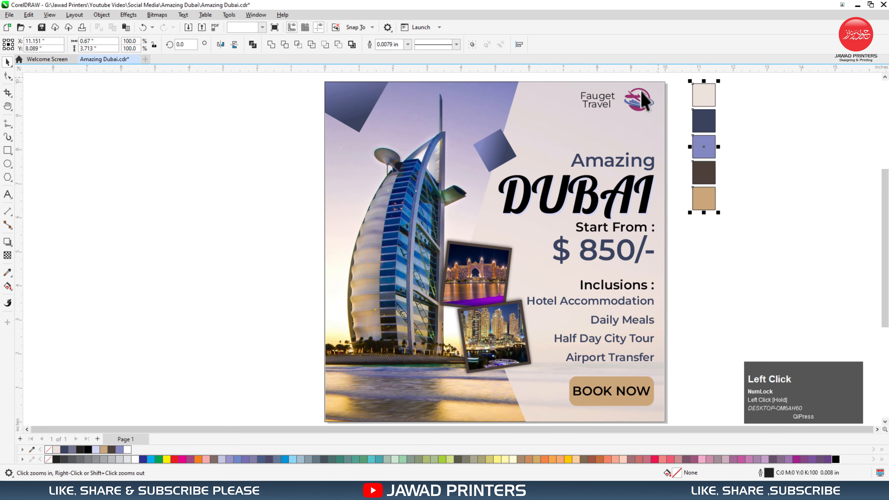
pyautogui.press('Delete')
pyautogui.click(653, 166)
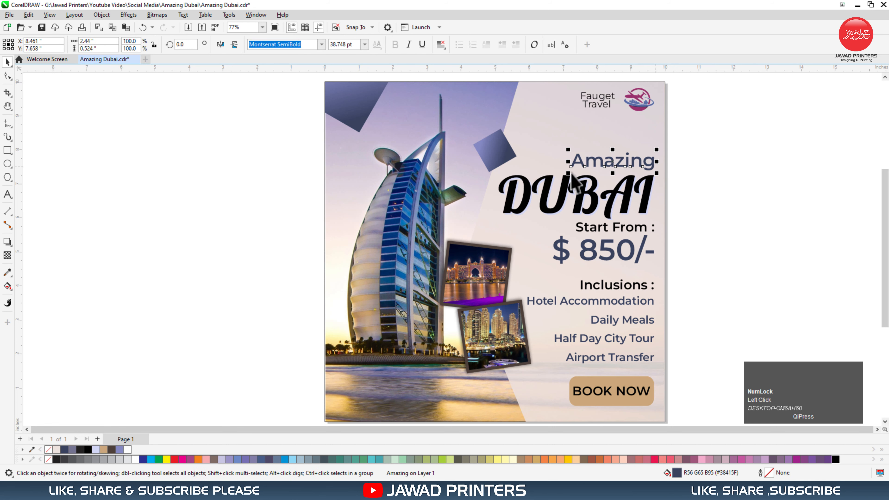
pyautogui.click(432, 213)
pyautogui.hotkey('shift', 'F2')
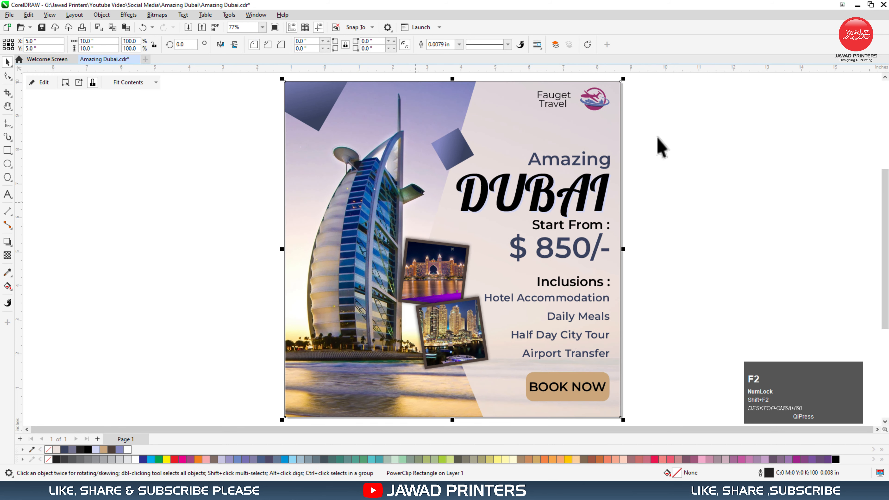